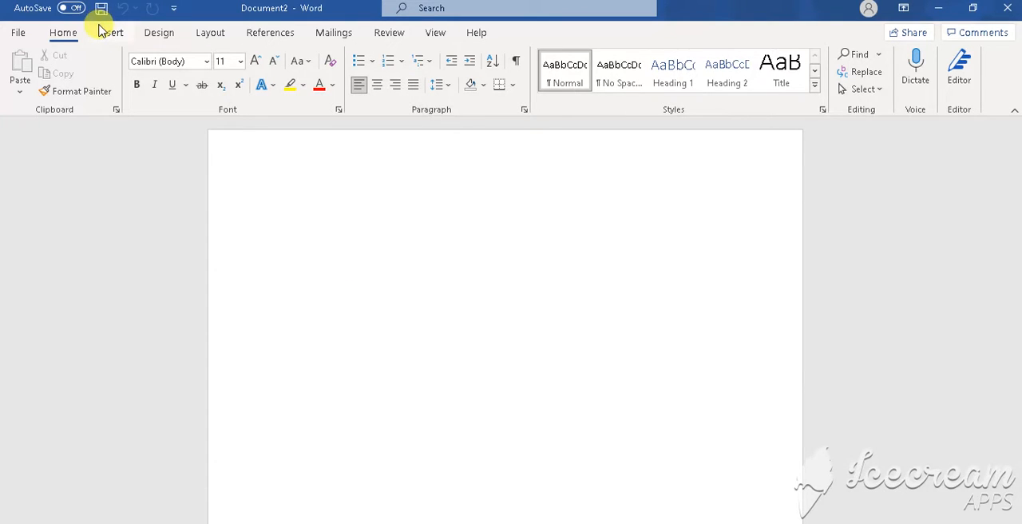
- Change the blank document's page orientation to landscape
click(211, 36)
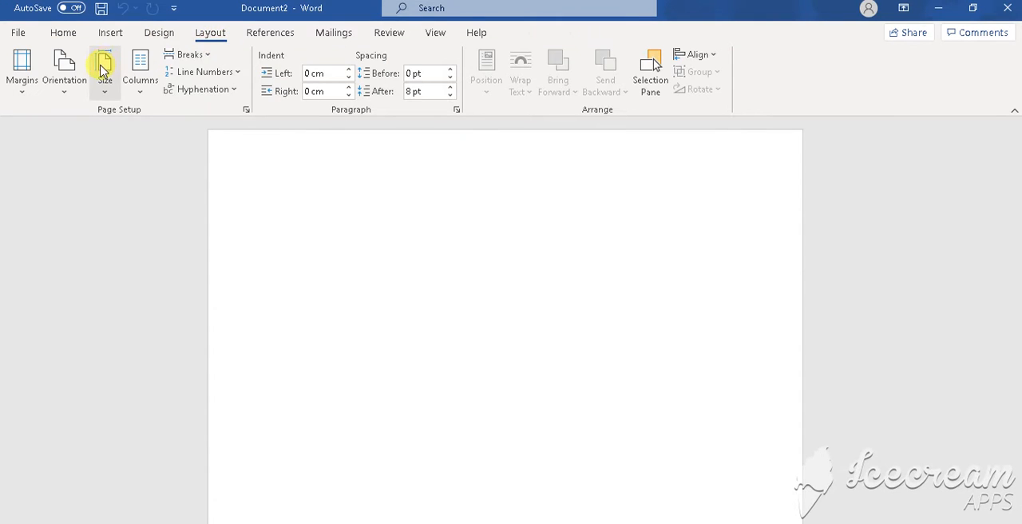
click(67, 102)
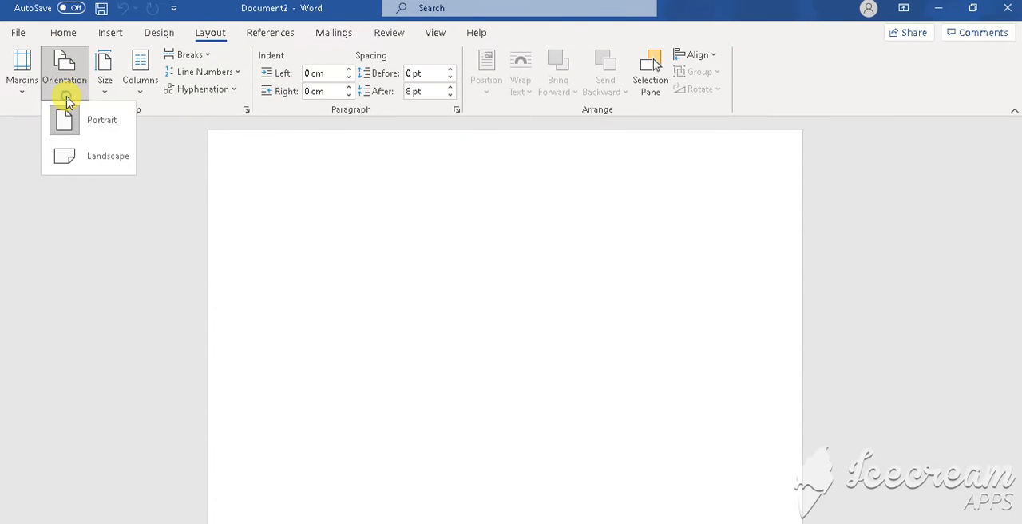
click(109, 158)
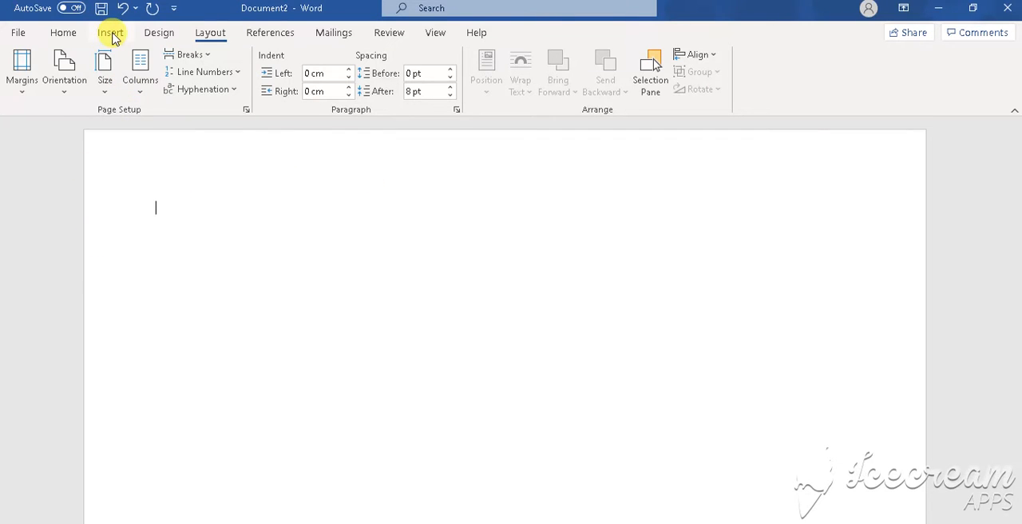
- Draw a rectangle about 4.4 cm high and 5.1 cm wide and apply the white-filled, green-outlined preset style
click(110, 33)
click(215, 58)
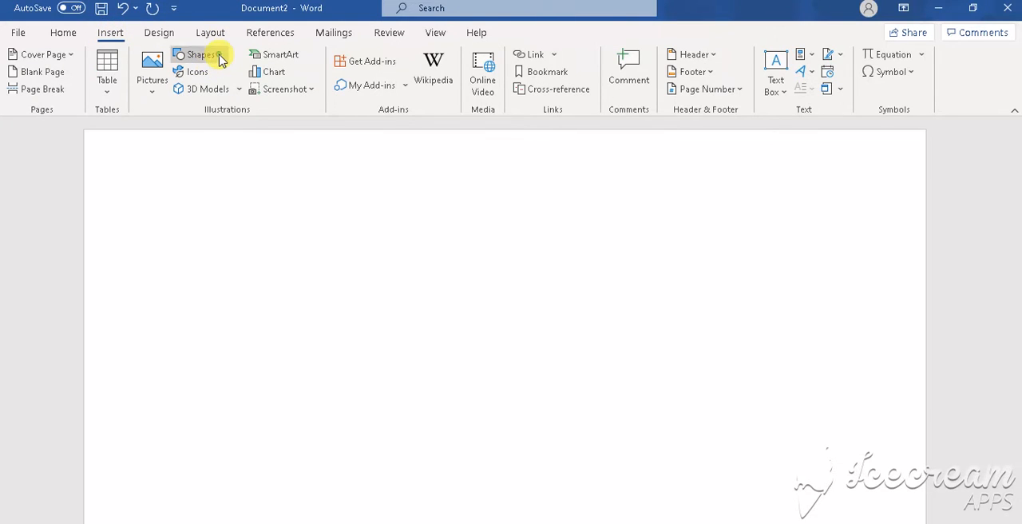
click(227, 94)
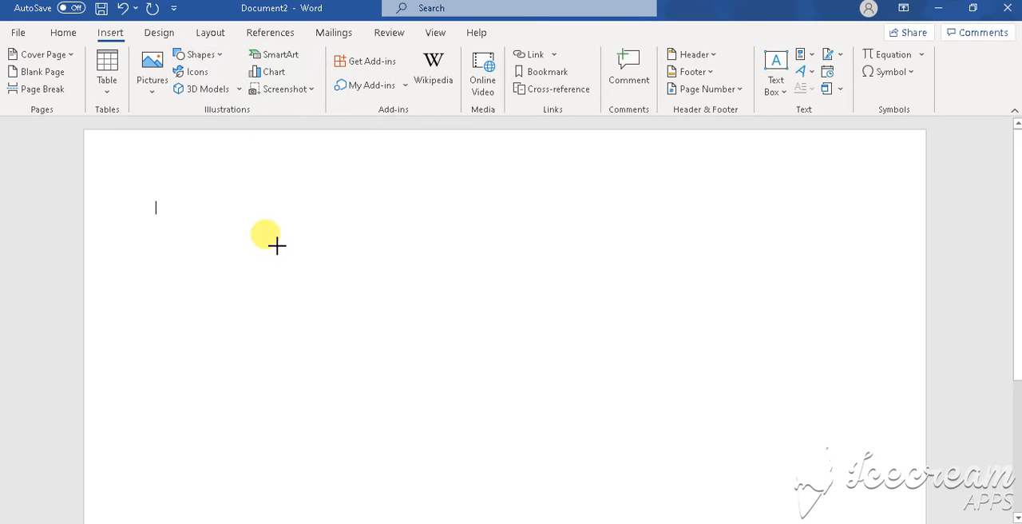
drag(276, 244, 420, 367)
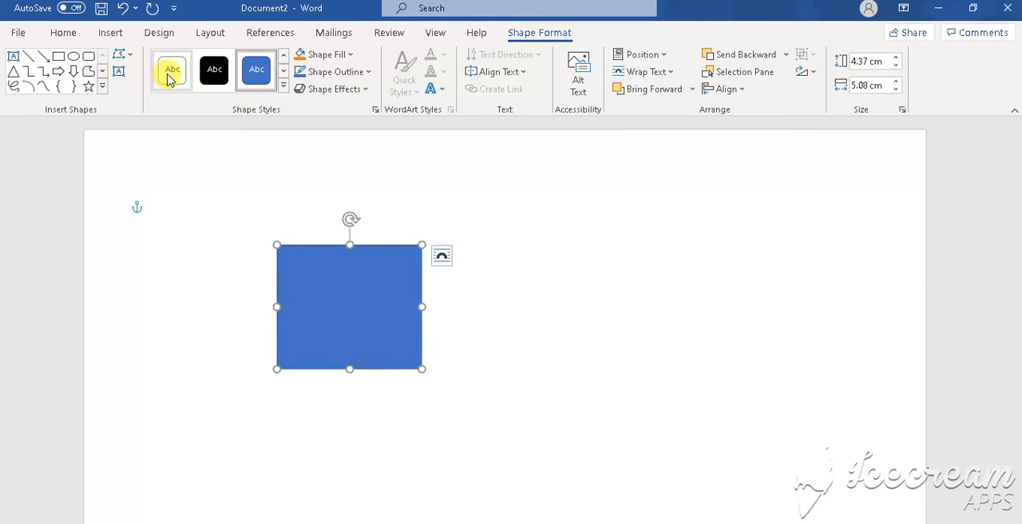
click(172, 73)
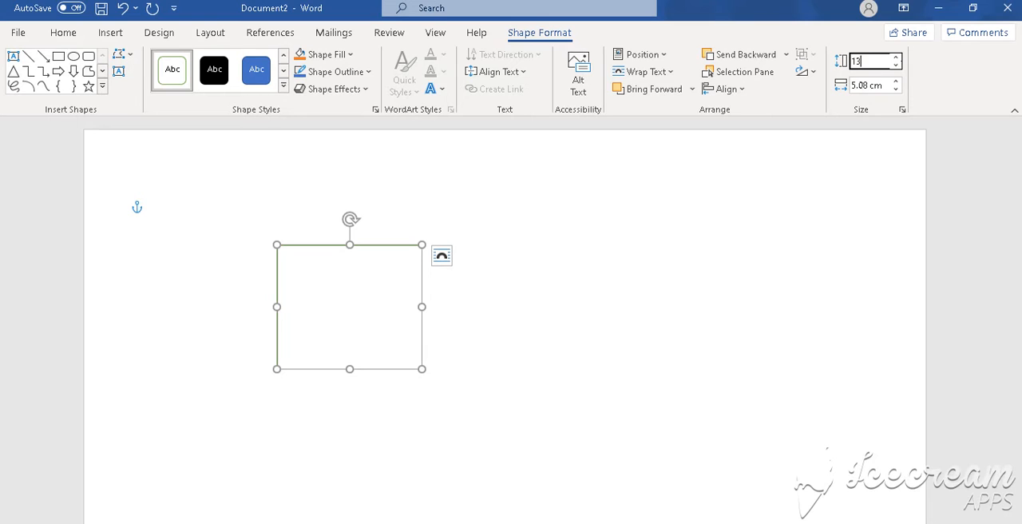
- Resize the rectangle to 13 cm high and 20 cm wide and move it near the page's upper edge, roughly centred
click(871, 85)
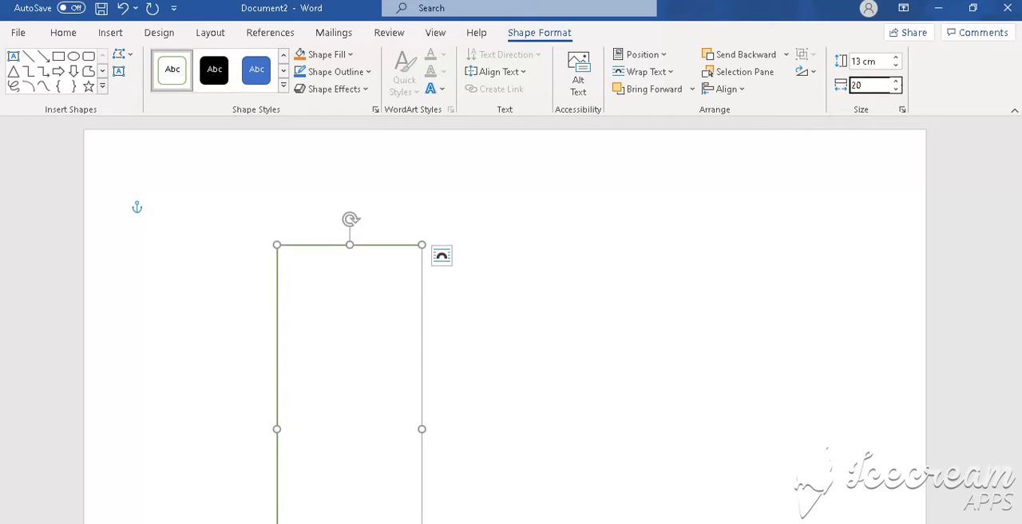
key(Return)
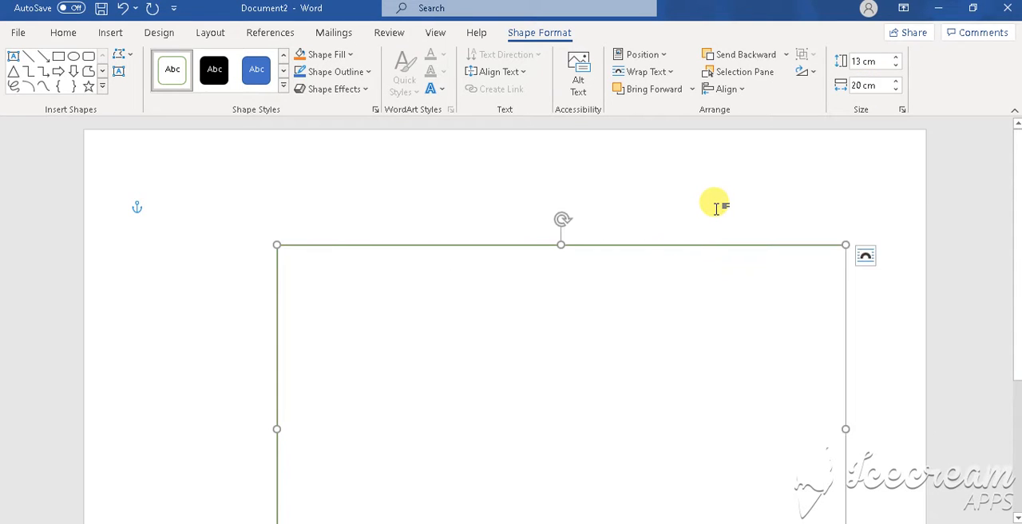
drag(611, 243, 575, 146)
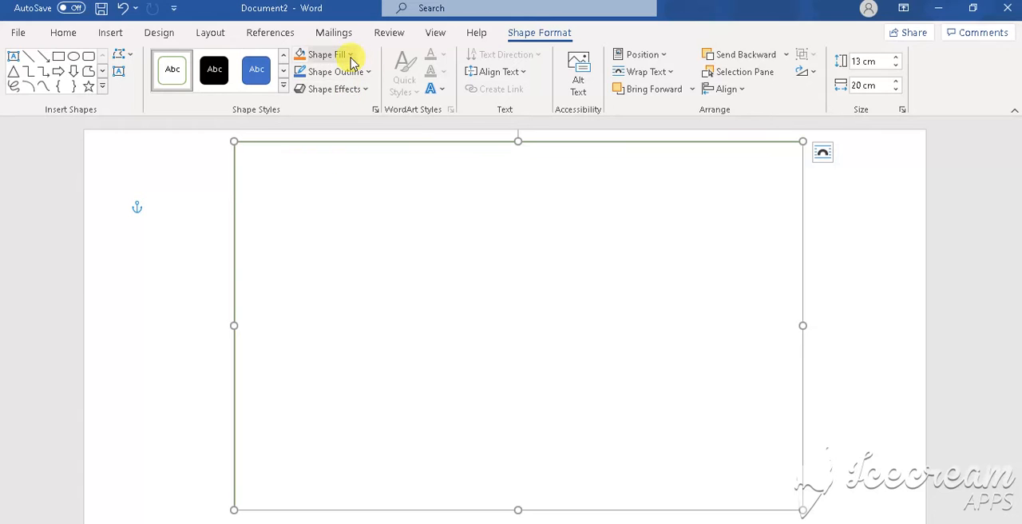
- Fill the rectangle with the picture file pink-glitter-background.jpg from the Desktop folder
click(350, 55)
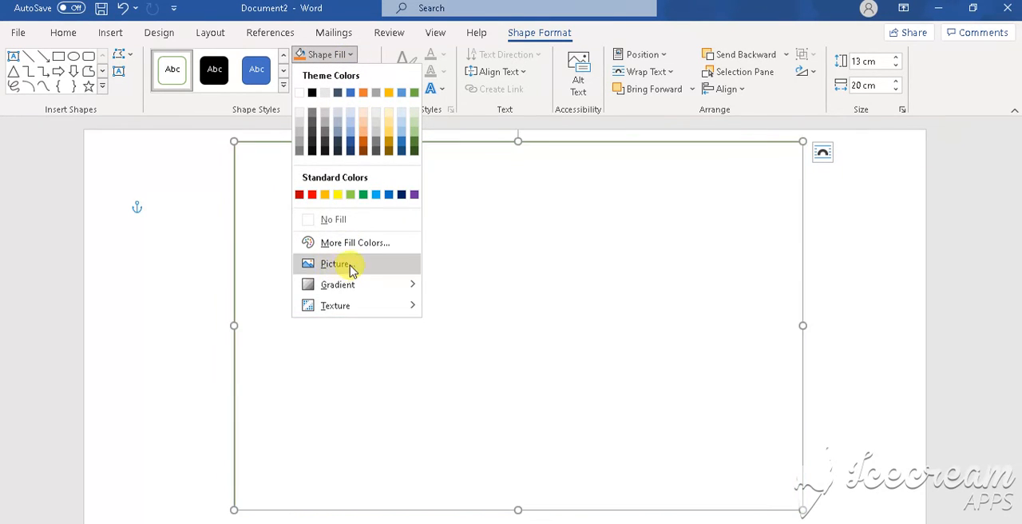
click(351, 270)
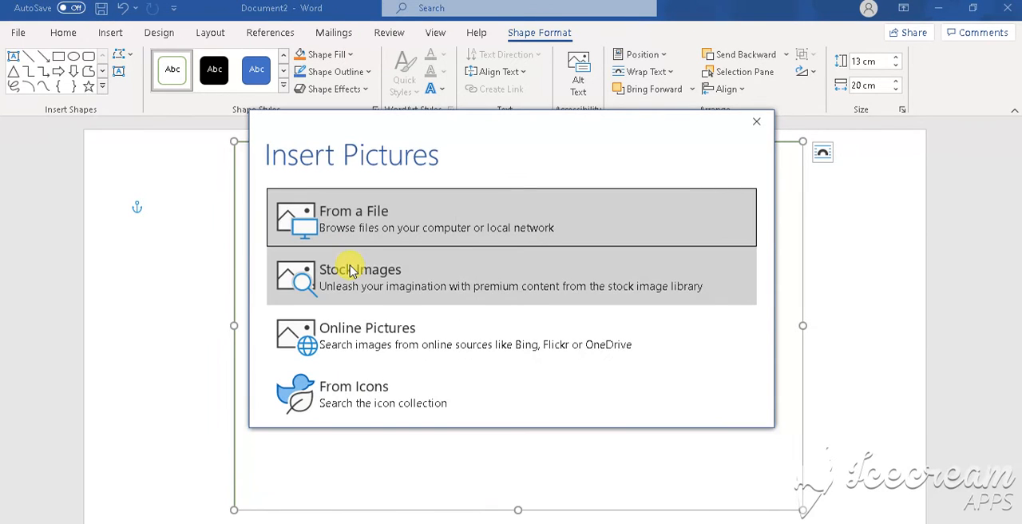
click(377, 238)
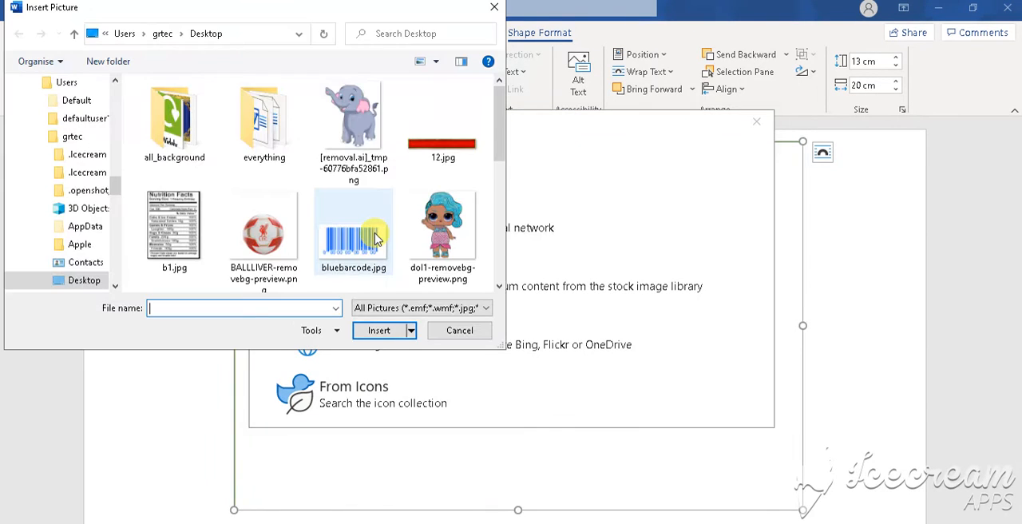
scroll(505, 264, down, 3)
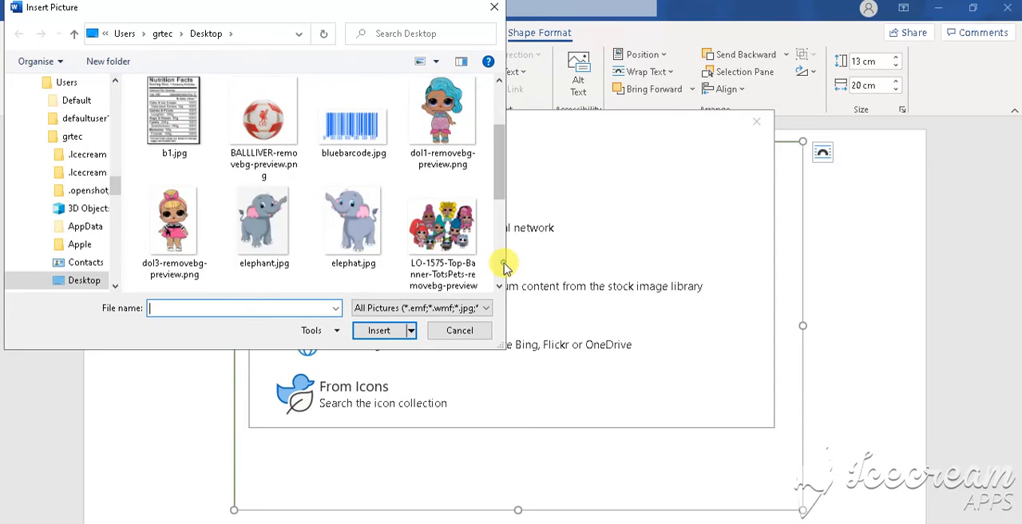
scroll(504, 266, down, 2)
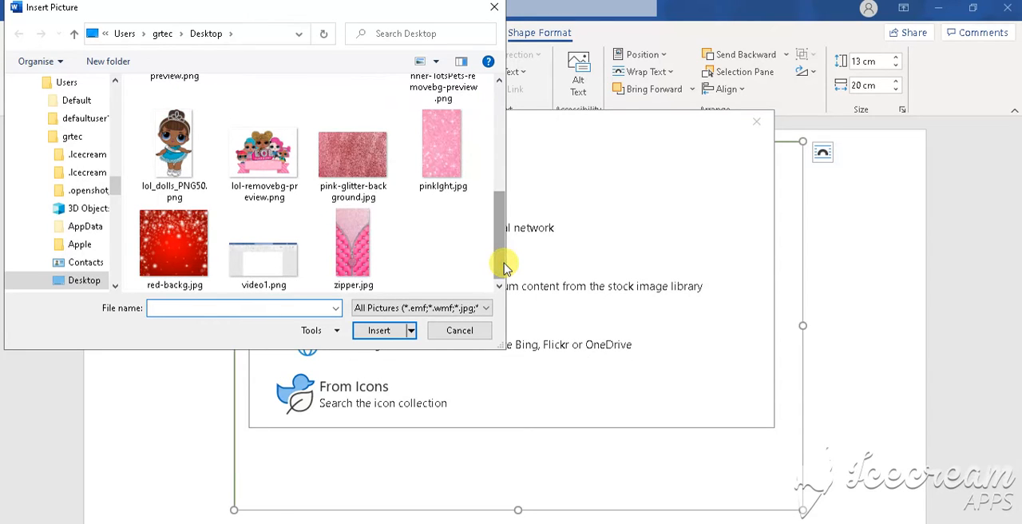
click(373, 164)
click(377, 329)
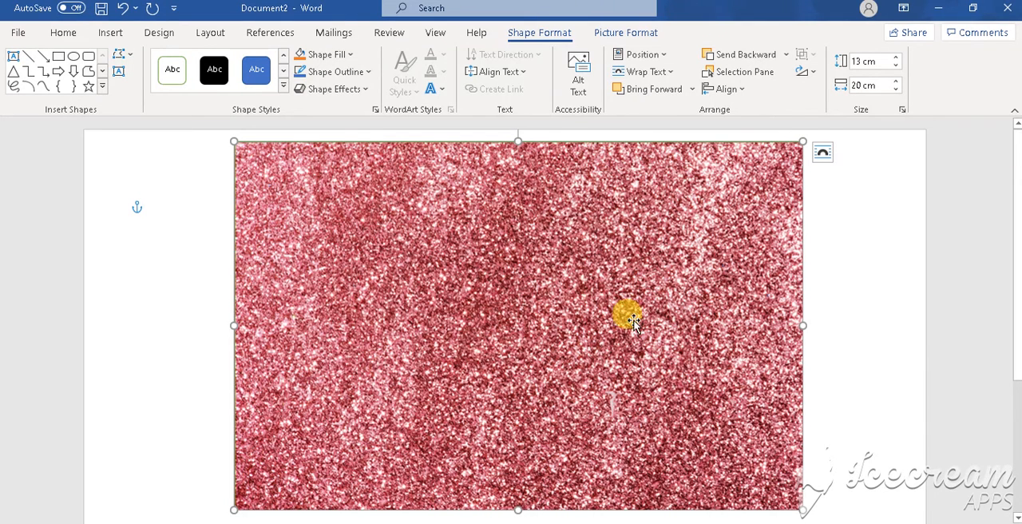
click(873, 248)
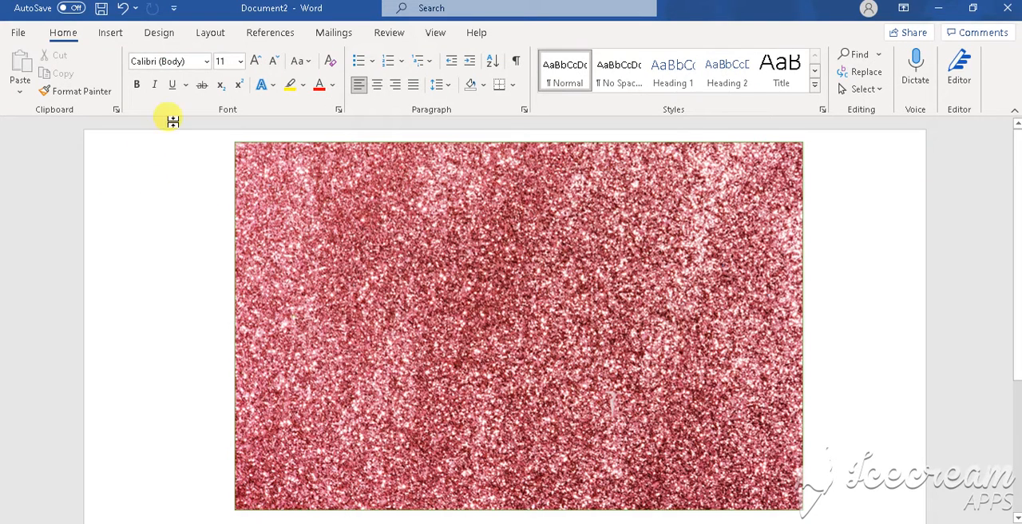
- Insert the picture zipper.jpg from the Desktop folder of this device
click(110, 36)
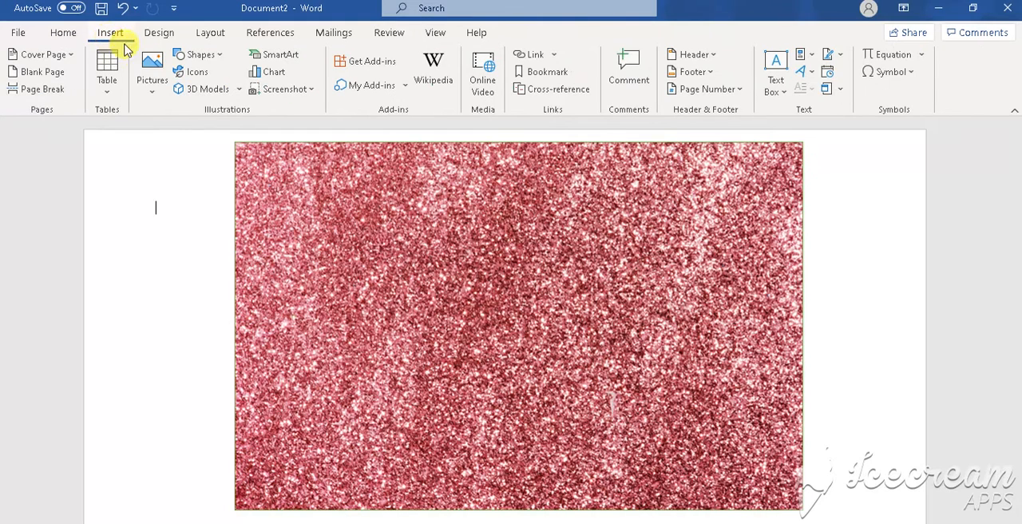
click(152, 96)
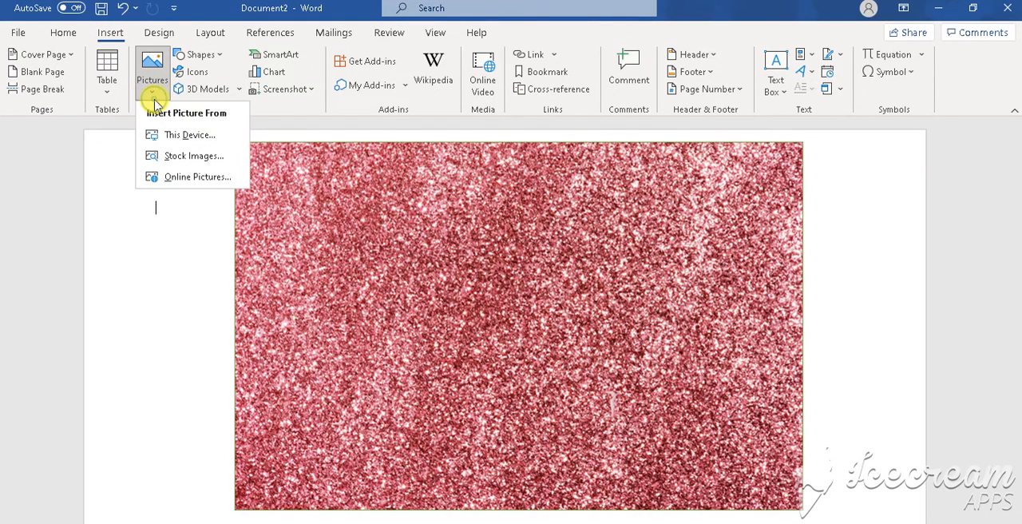
click(195, 135)
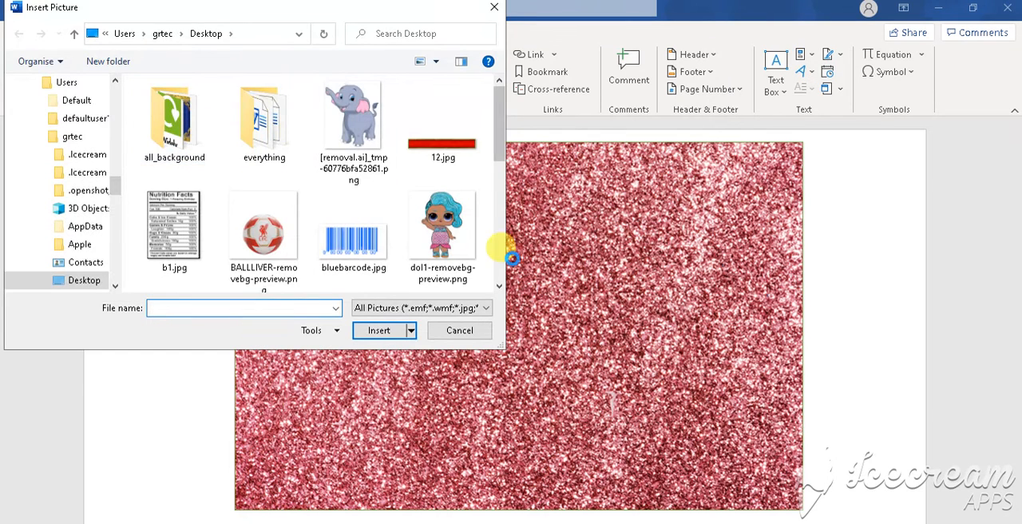
click(499, 276)
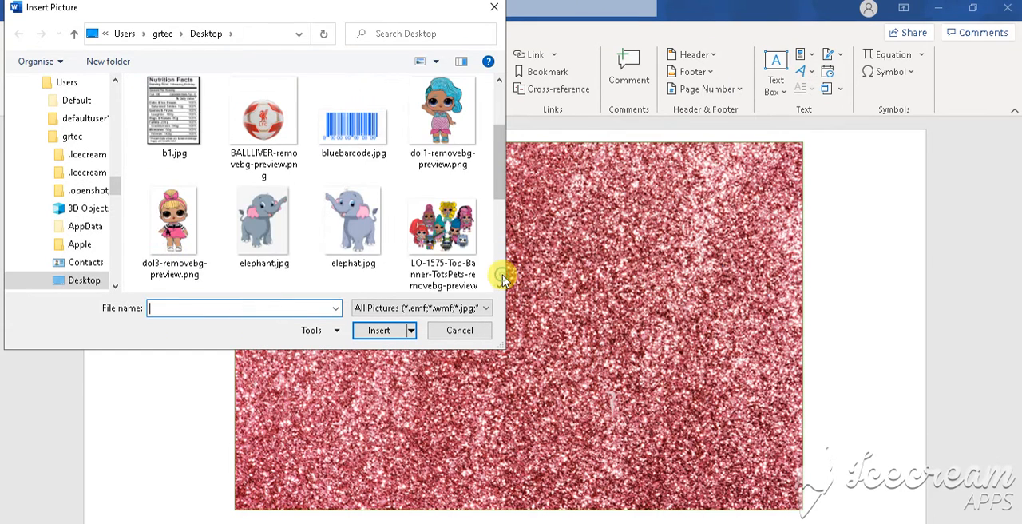
click(500, 276)
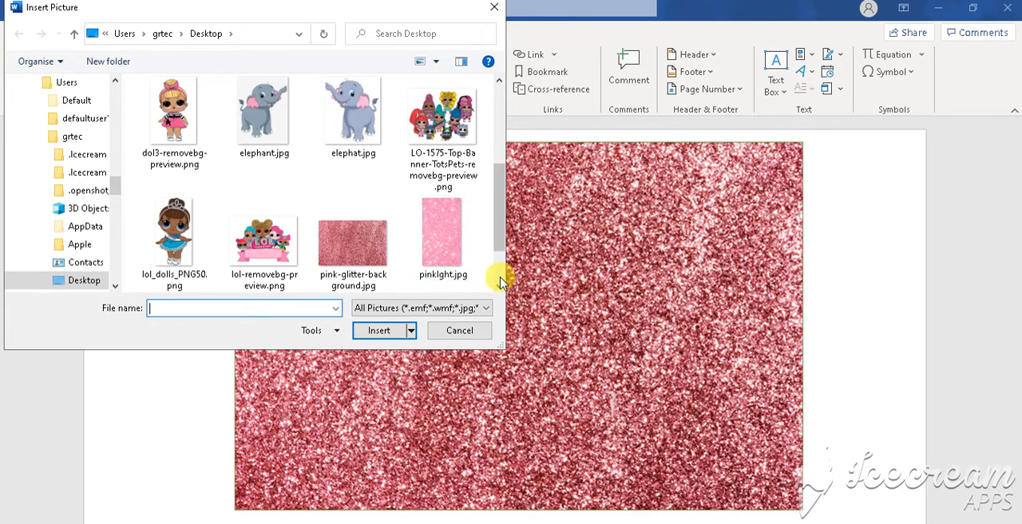
click(499, 279)
click(380, 271)
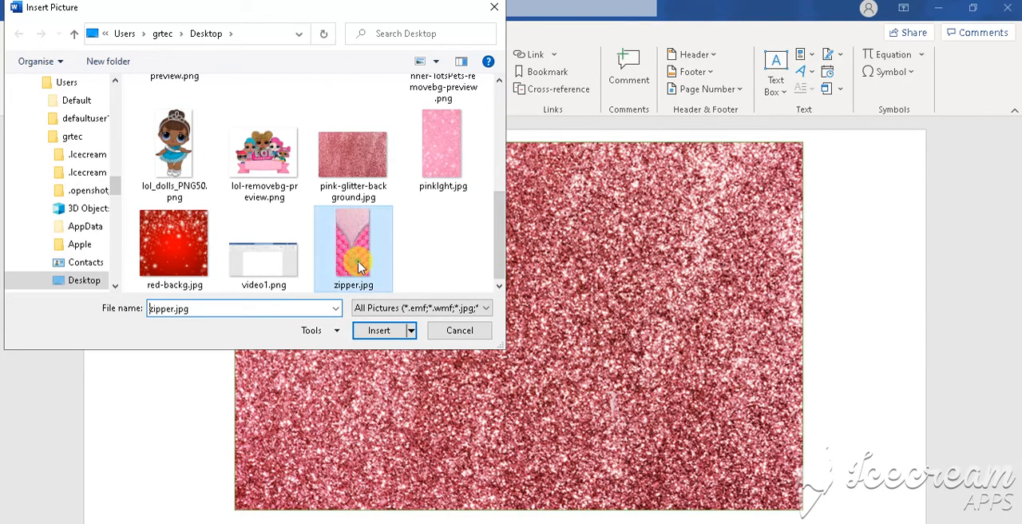
click(382, 329)
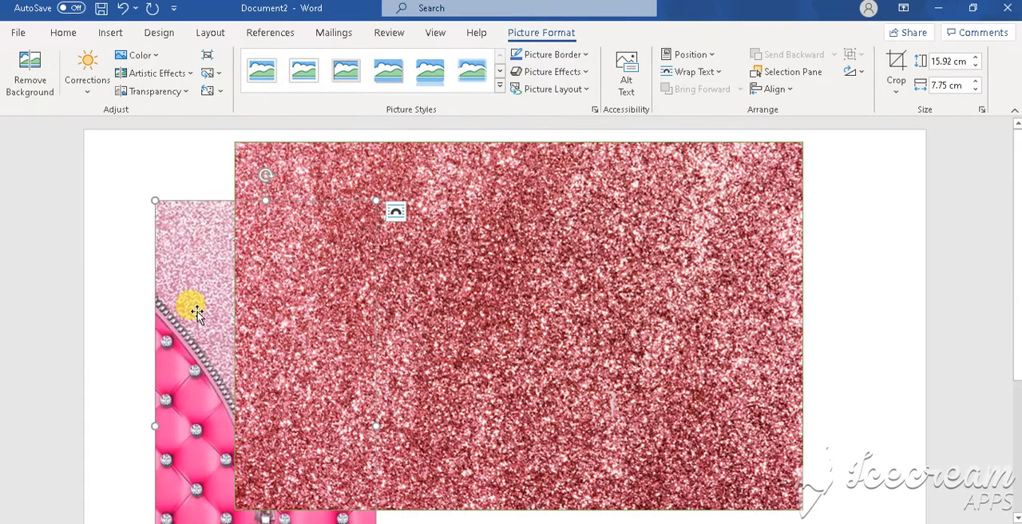
- Set the zipper picture's text wrapping to In Front of Text and place it over the middle of the glitter rectangle
click(709, 72)
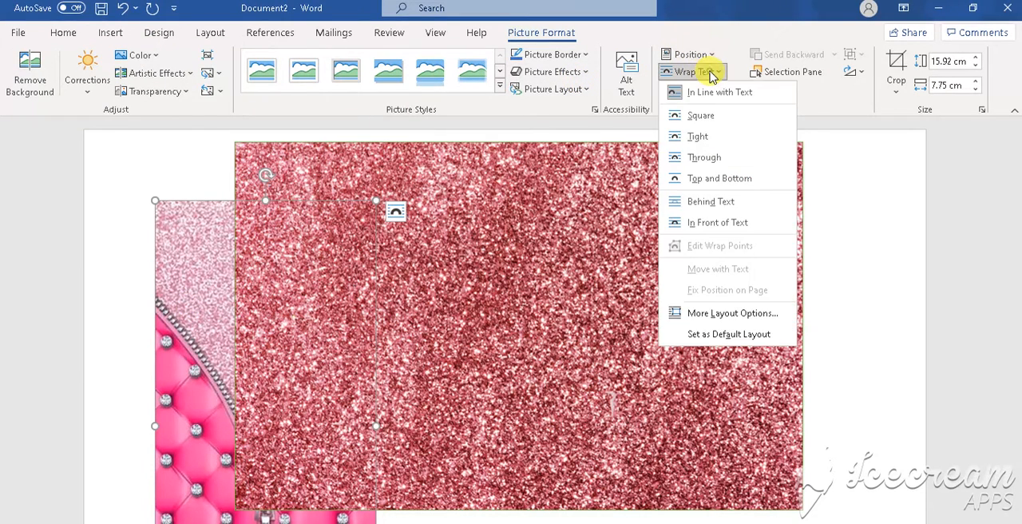
click(716, 223)
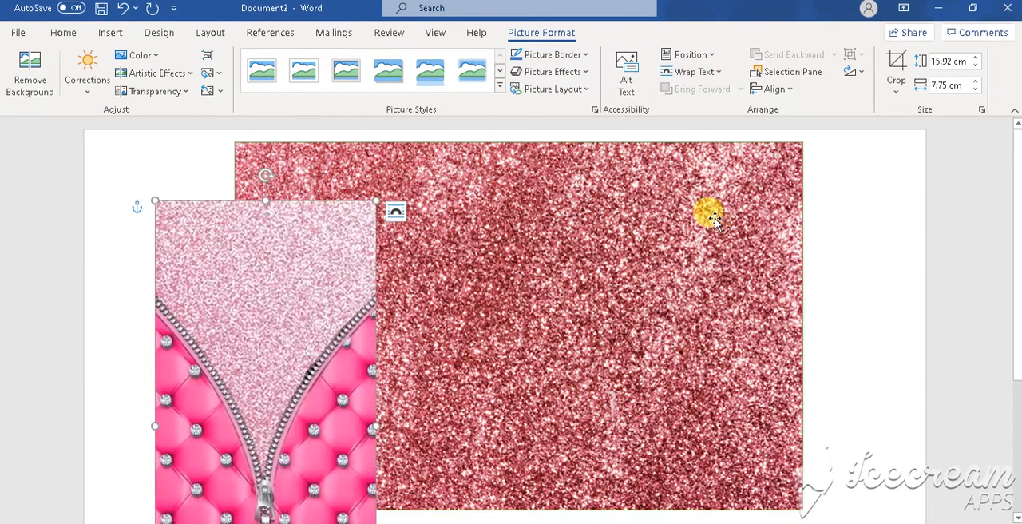
drag(319, 262, 593, 222)
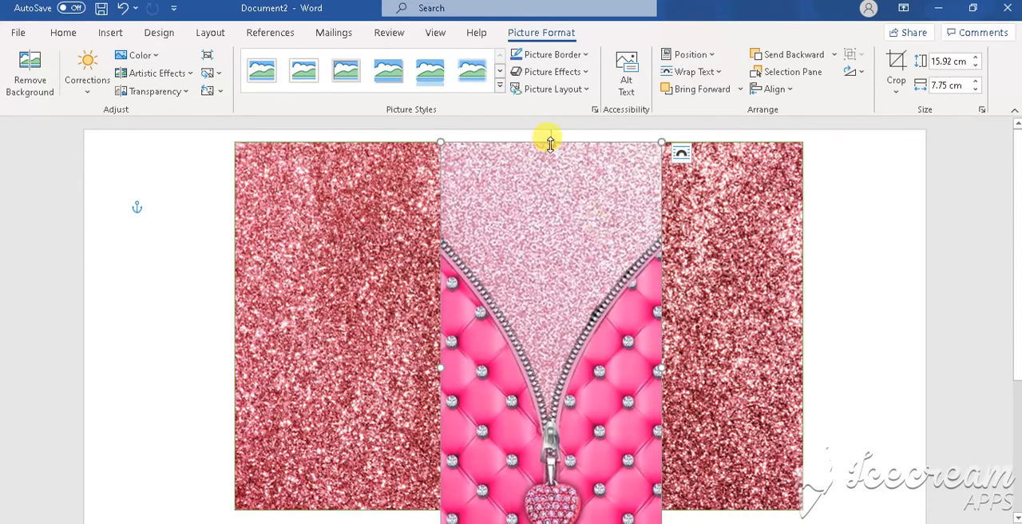
- Resize the zipper picture to about 10.6 cm wide and the glitter rectangle's full height, keeping it centred on the rectangle
drag(550, 142, 554, 243)
drag(558, 312, 556, 213)
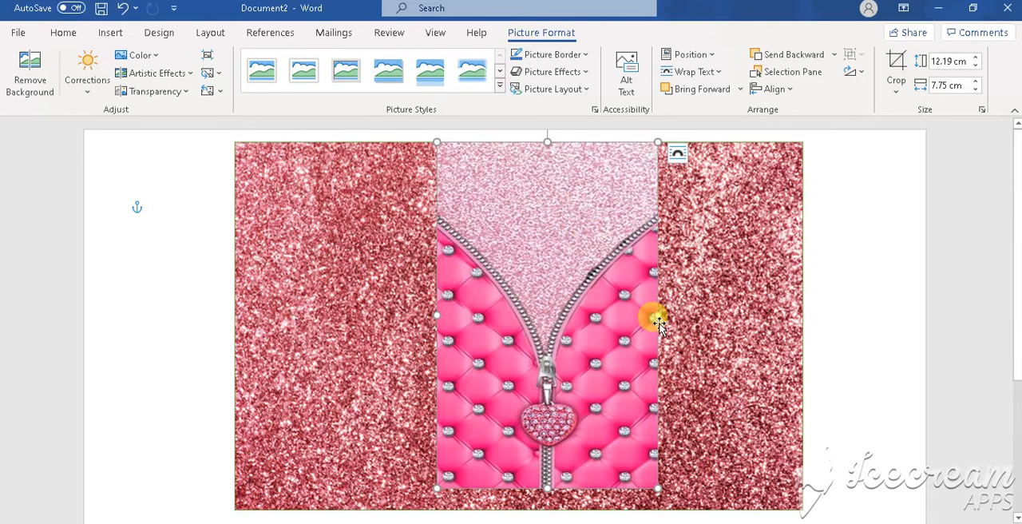
drag(656, 316, 674, 315)
drag(435, 316, 373, 318)
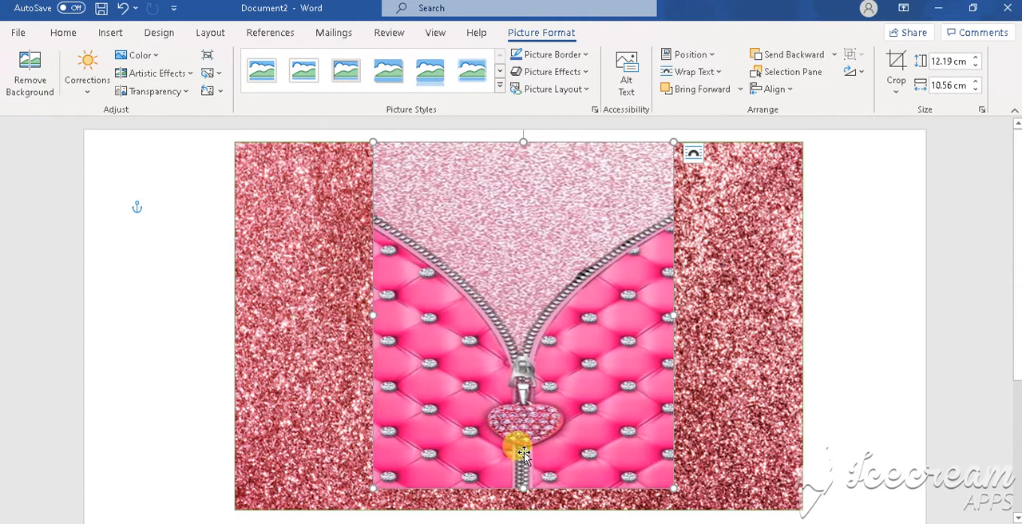
drag(523, 486, 523, 509)
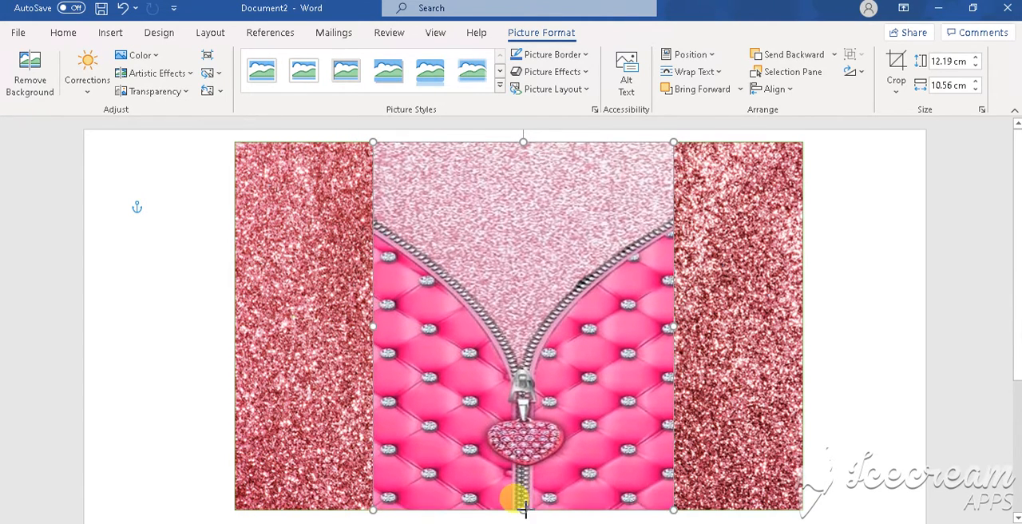
click(199, 265)
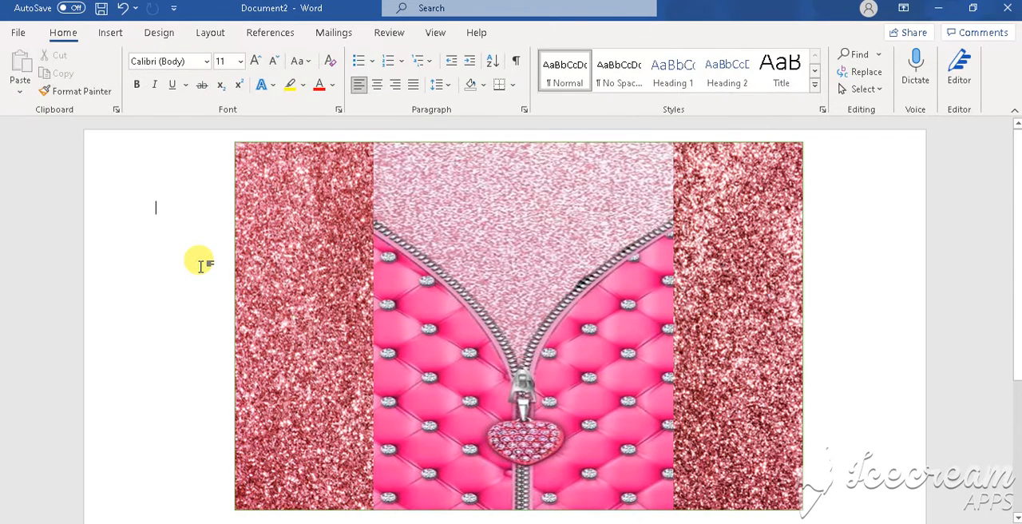
- Insert the picture dol1-removebg-preview.png from the Desktop folder of this device
click(110, 40)
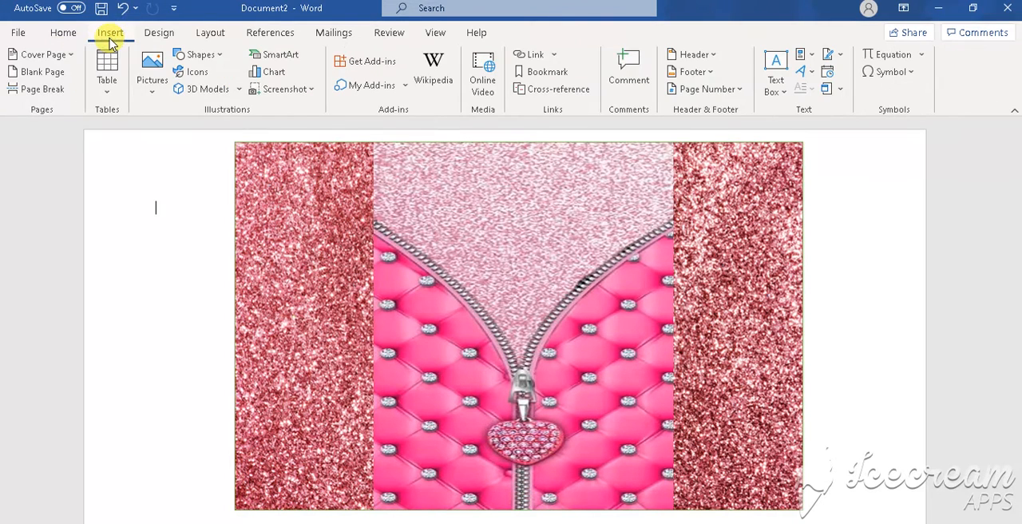
click(153, 86)
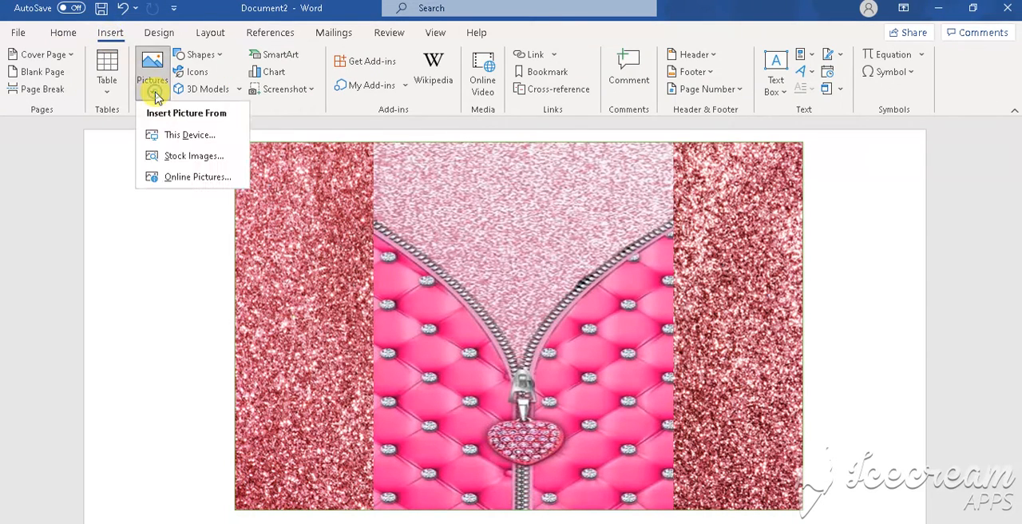
click(169, 134)
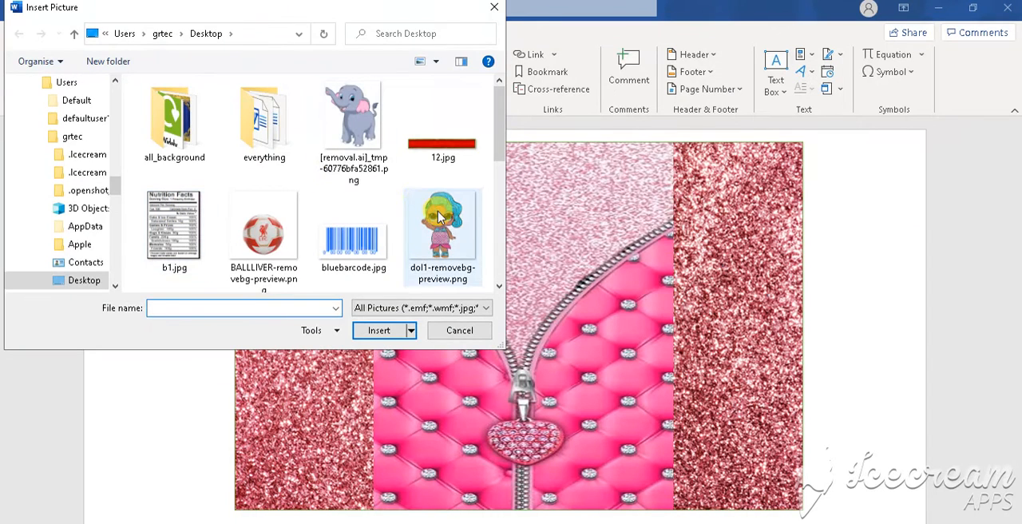
scroll(499, 259, down, 1)
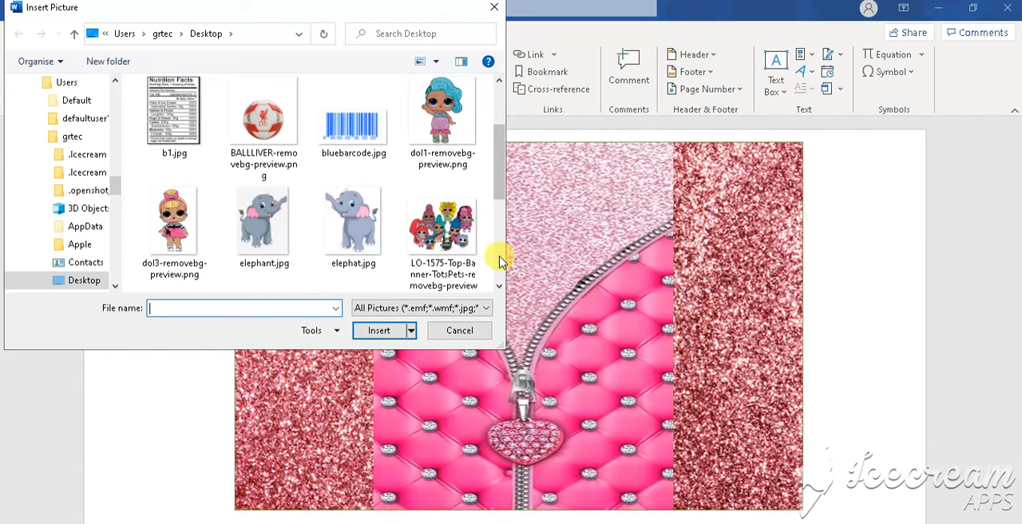
click(449, 120)
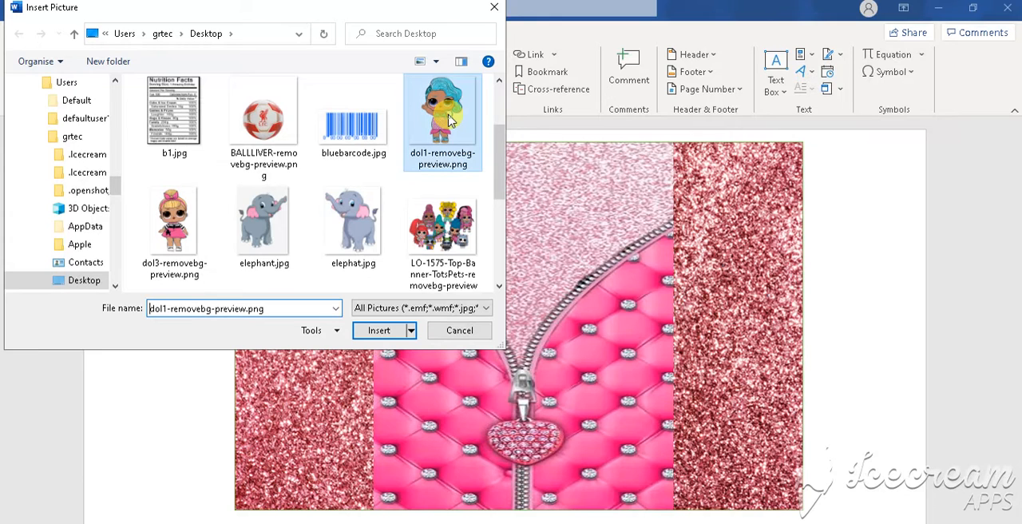
click(390, 331)
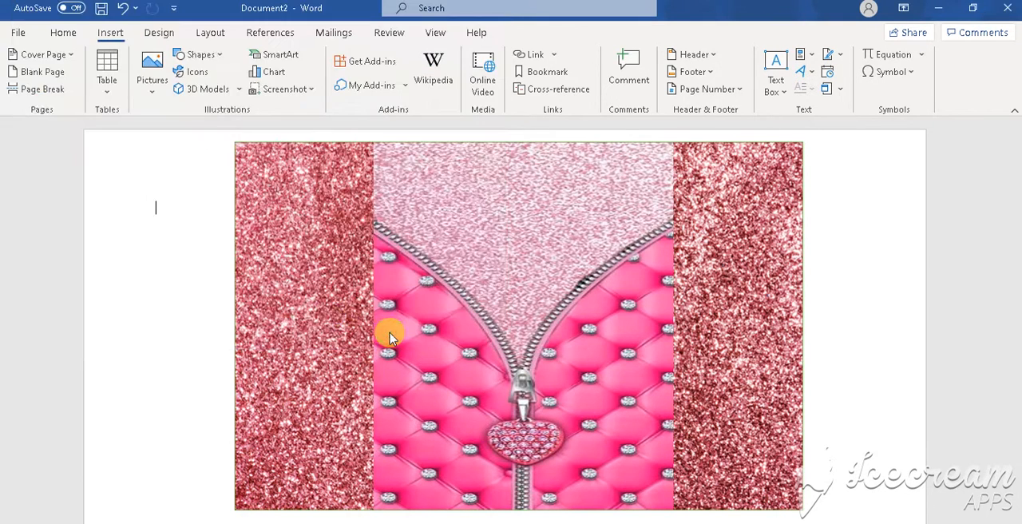
- Set the blue-haired doll picture's text wrapping to In Front of Text and move it up over the design's left half
right_click(209, 298)
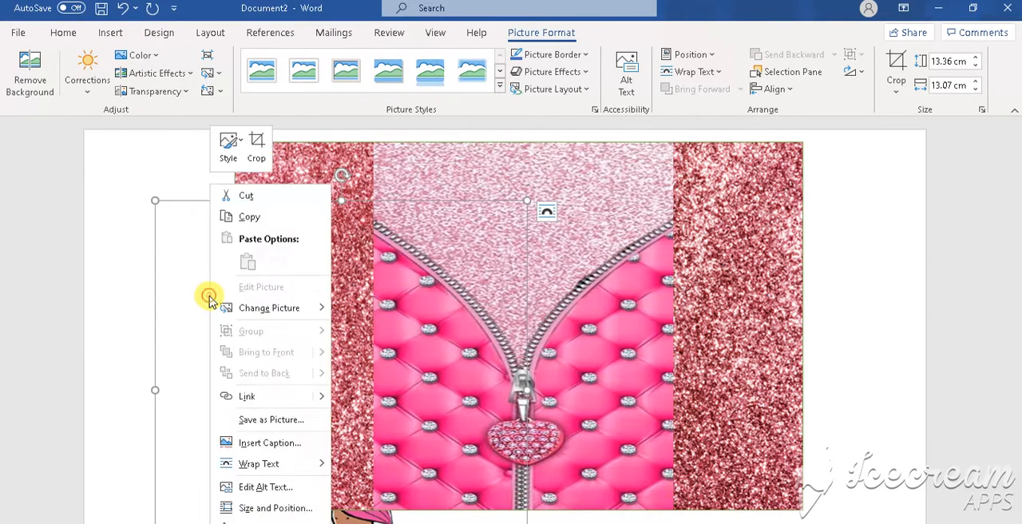
mouse_move(271, 467)
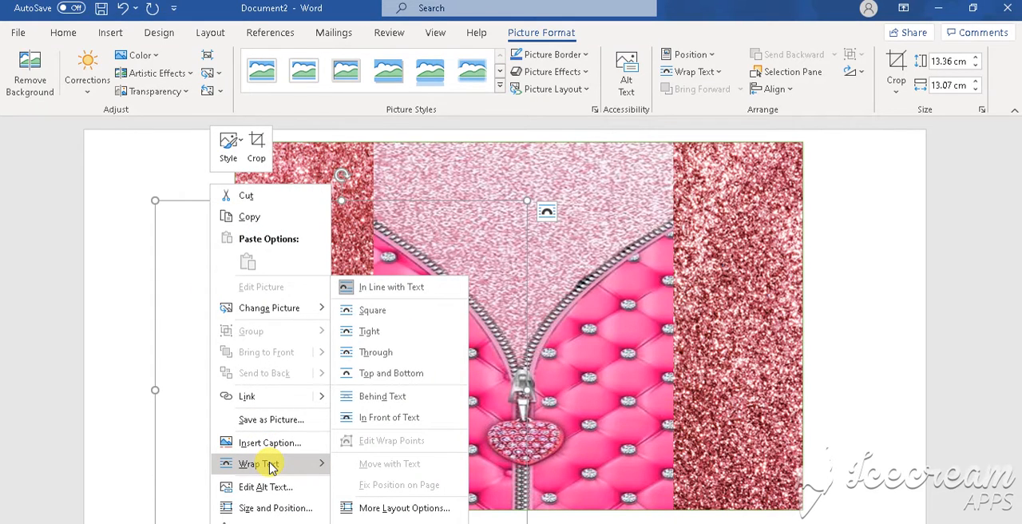
click(399, 418)
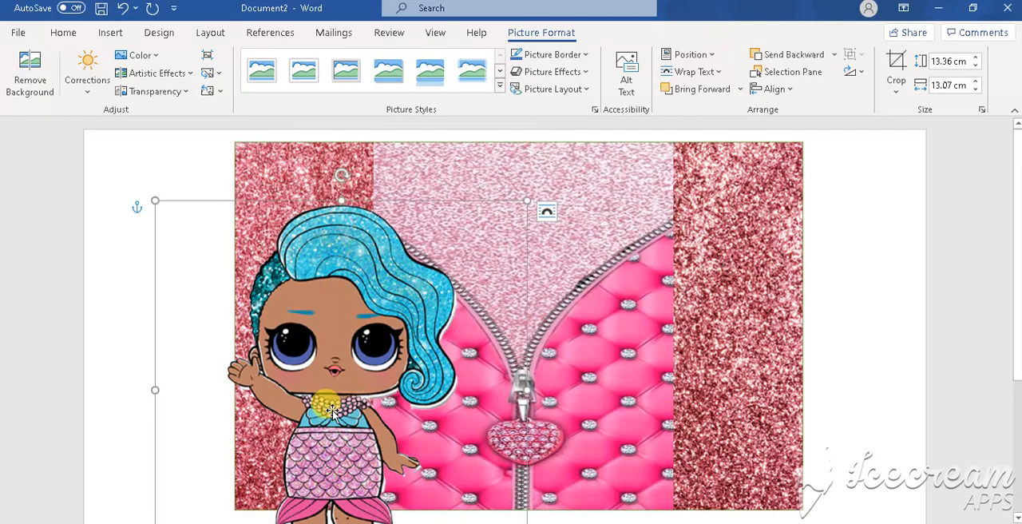
drag(317, 467, 329, 408)
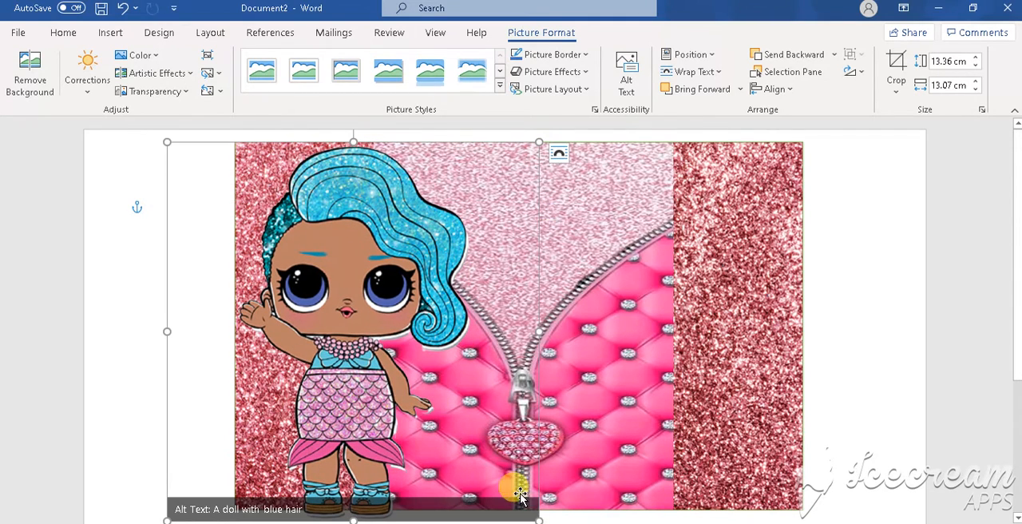
- Shrink the blue-haired doll to about 7.2 cm high by 7.1 cm wide and place it in the glitter rectangle's lower-left corner
drag(539, 519, 367, 347)
drag(285, 288, 349, 443)
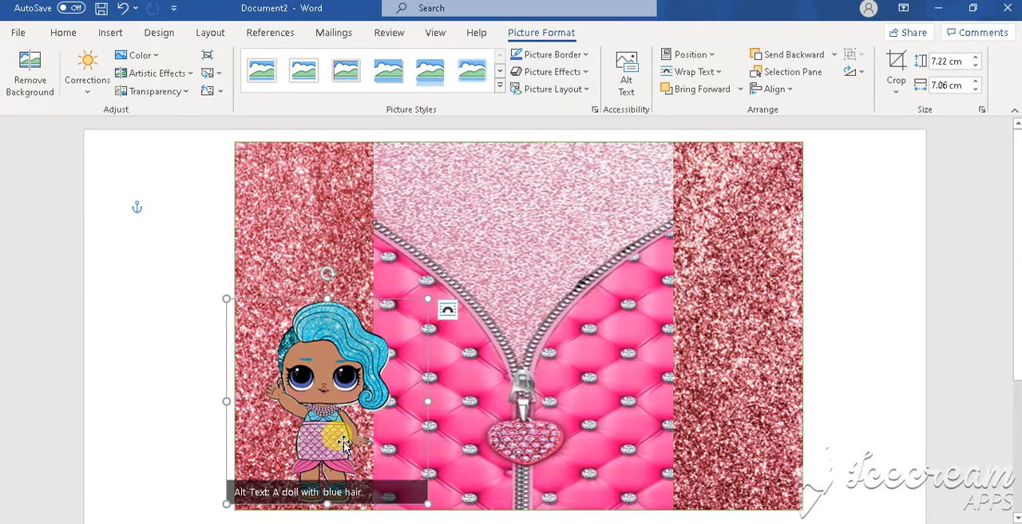
click(180, 225)
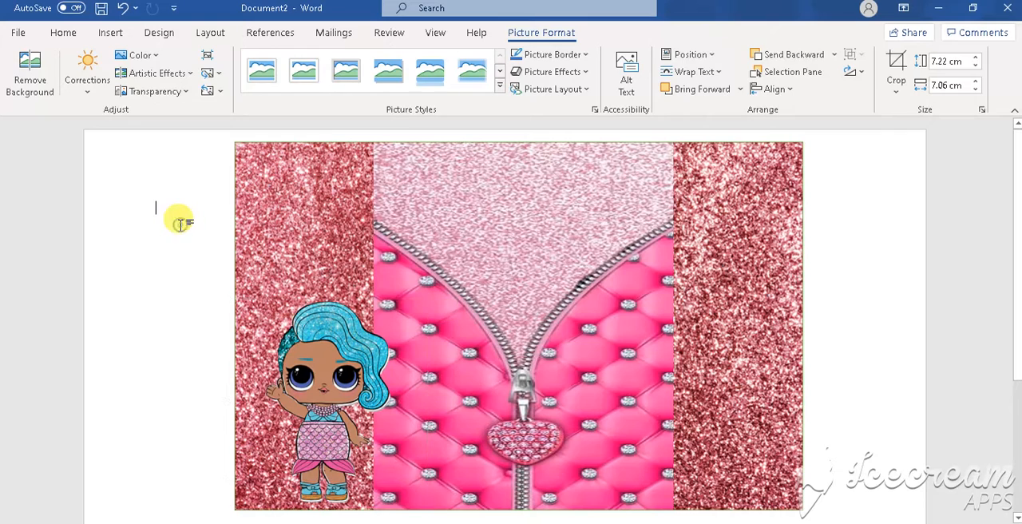
- Insert the picture dol3-removebg-preview.png from the Desktop folder of this device
click(118, 33)
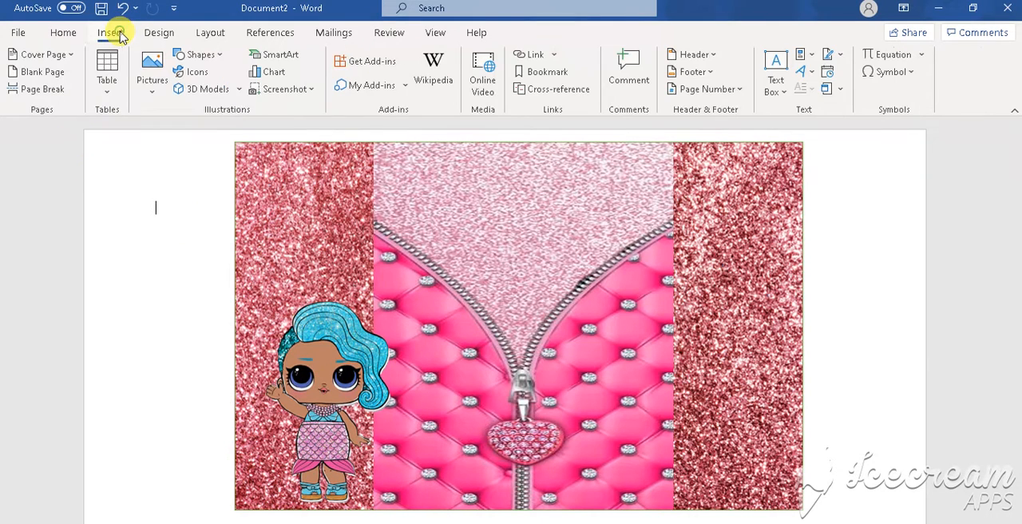
click(153, 88)
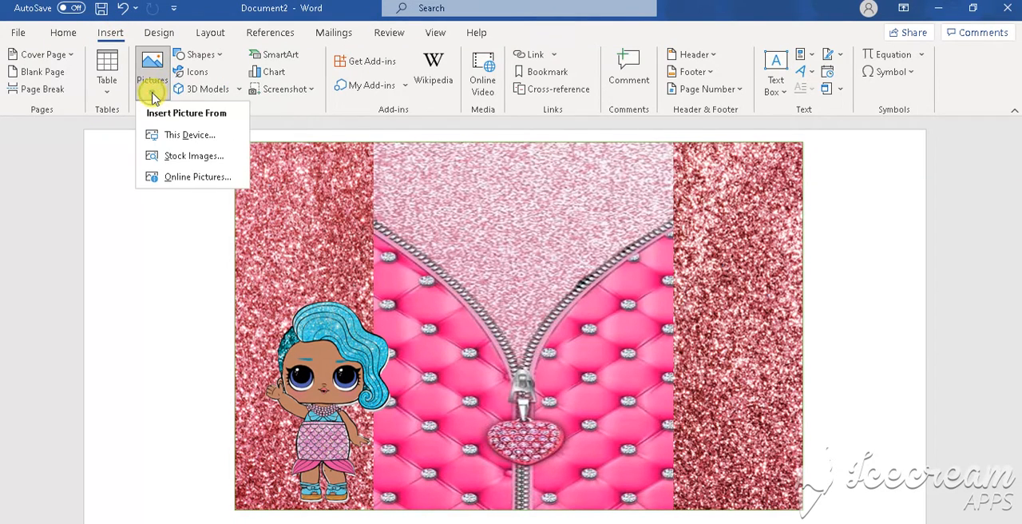
click(168, 137)
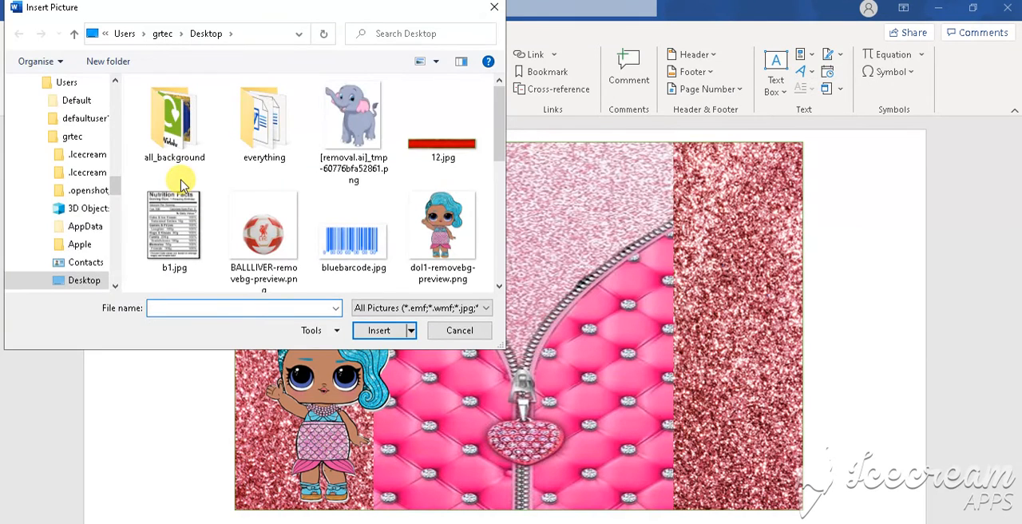
click(498, 261)
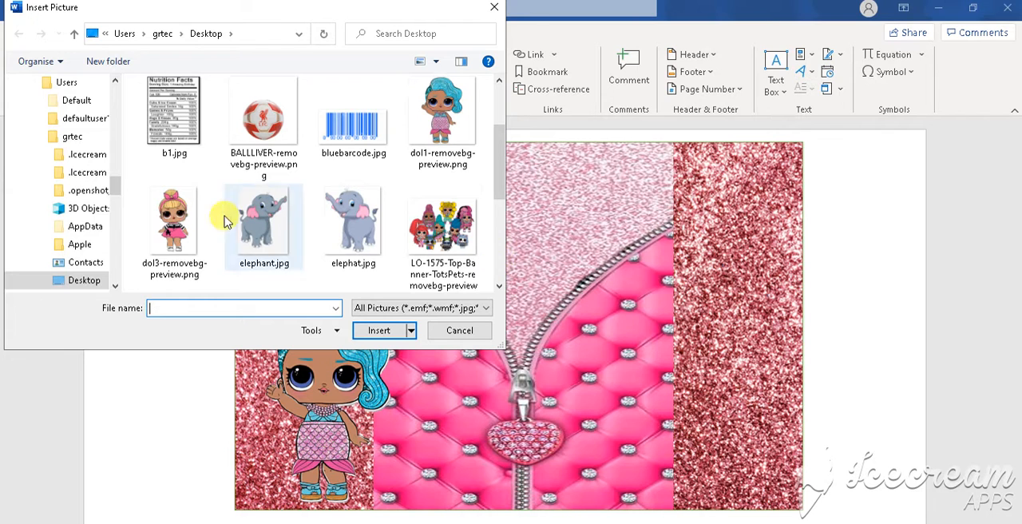
click(172, 224)
click(380, 332)
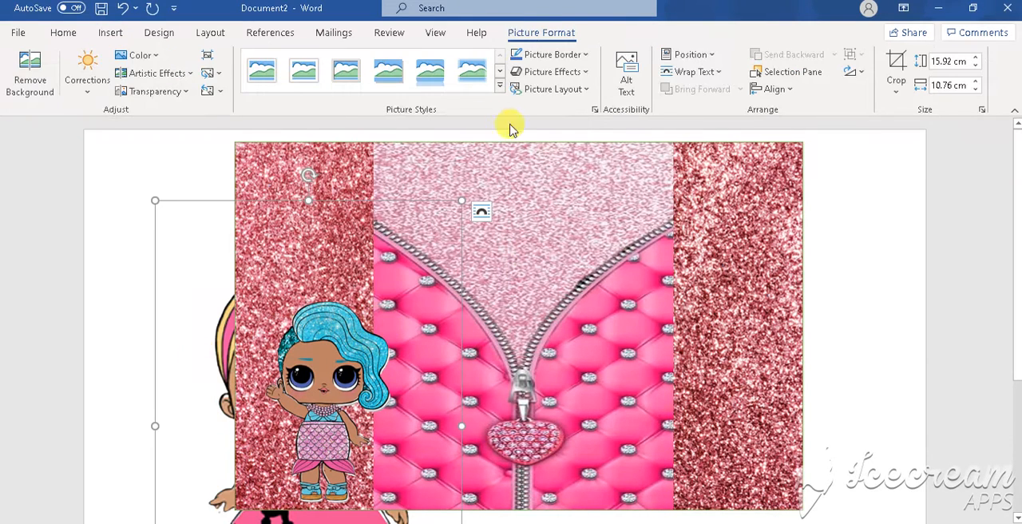
- Set the blonde doll picture's text wrapping to In Front of Text and move it over the design's right side
click(713, 73)
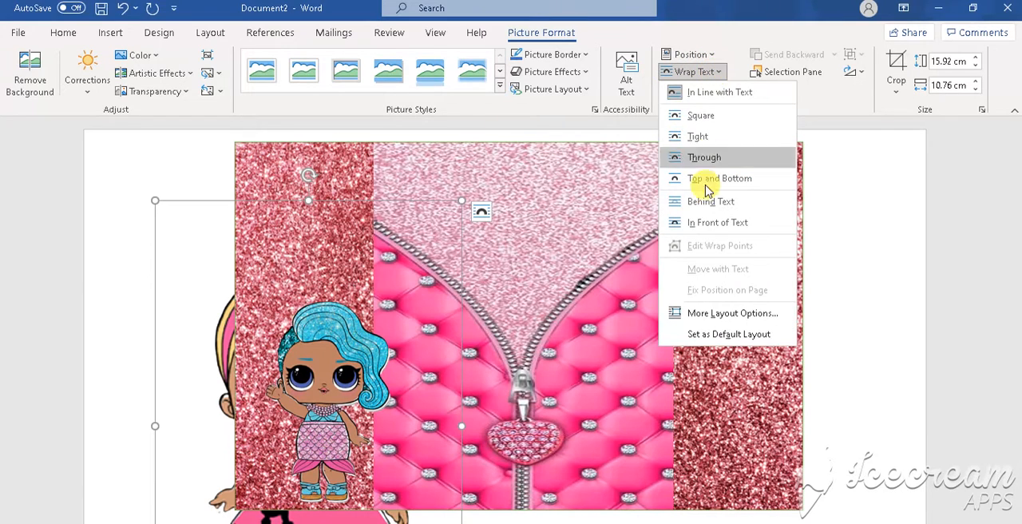
click(707, 223)
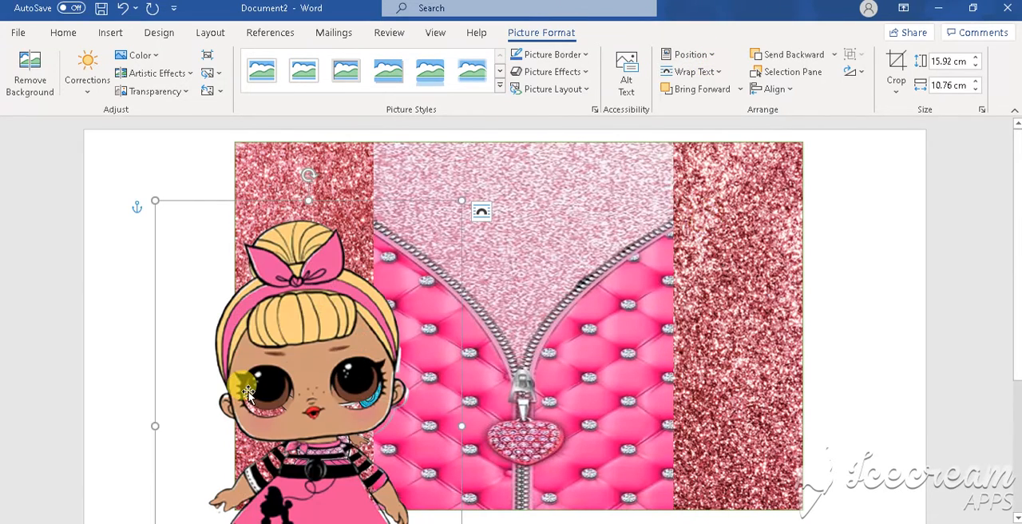
drag(267, 382, 688, 320)
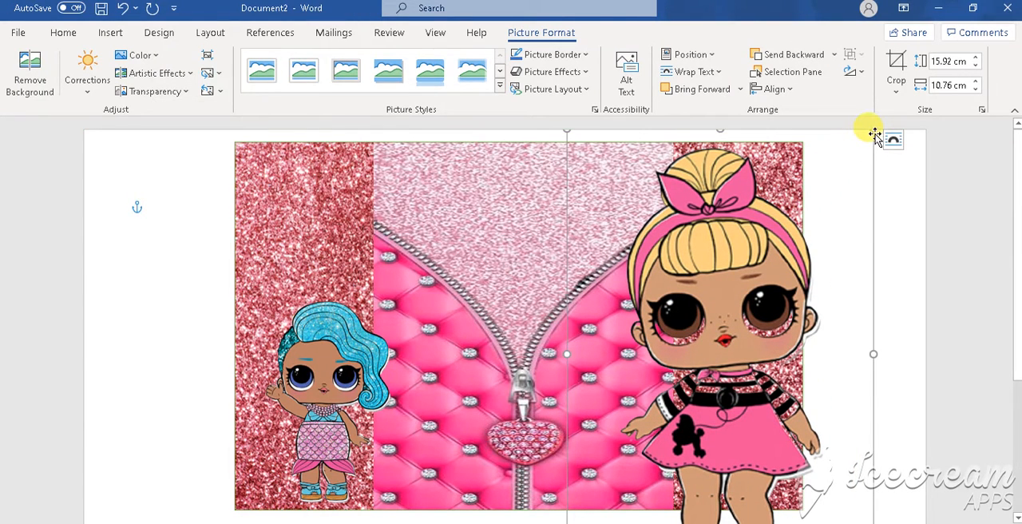
- Shrink the blonde doll to about 9.8 cm high by 6.7 cm wide and stand it in the glitter rectangle's lower-right corner
drag(874, 130, 775, 276)
drag(683, 357, 696, 330)
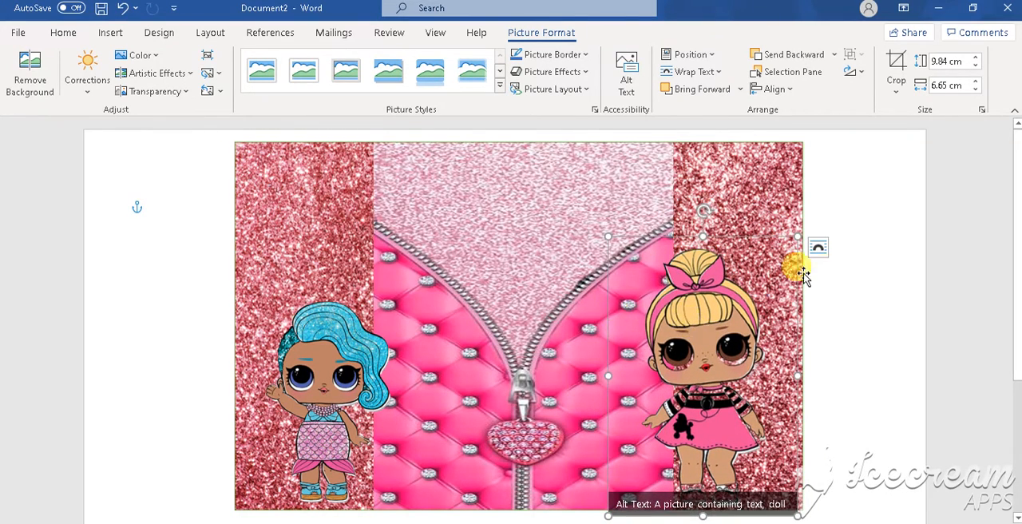
click(834, 273)
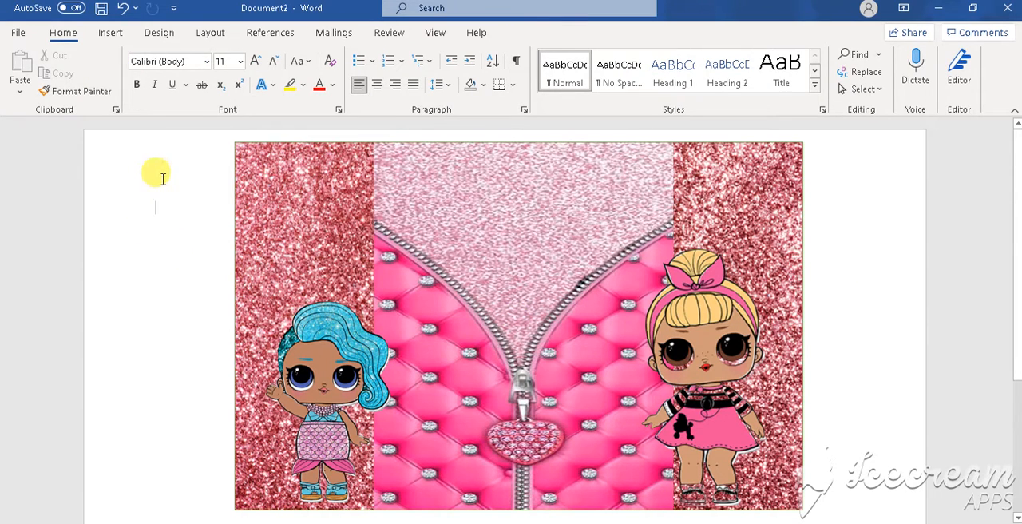
- Insert the picture lol-removebg-preview.png from the Desktop folder of this device
click(110, 32)
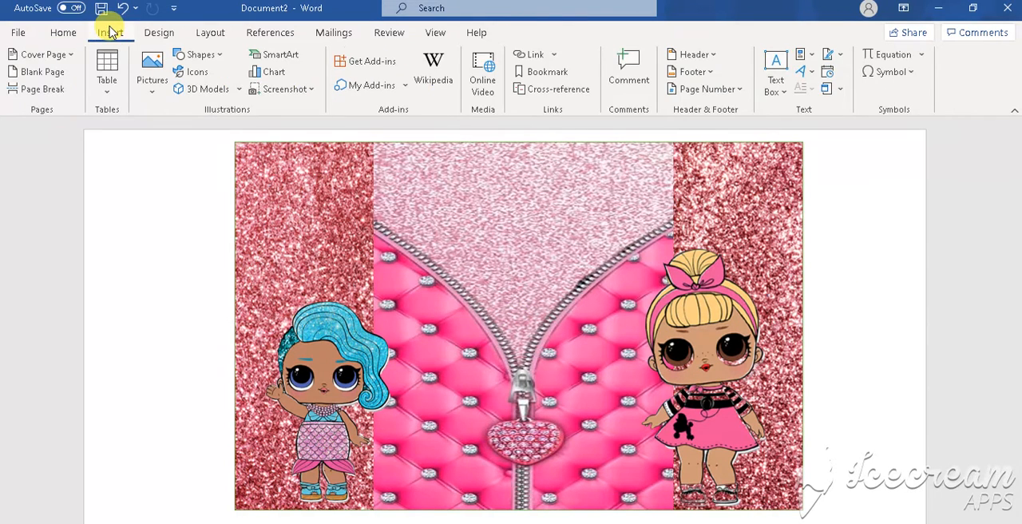
click(152, 80)
click(174, 136)
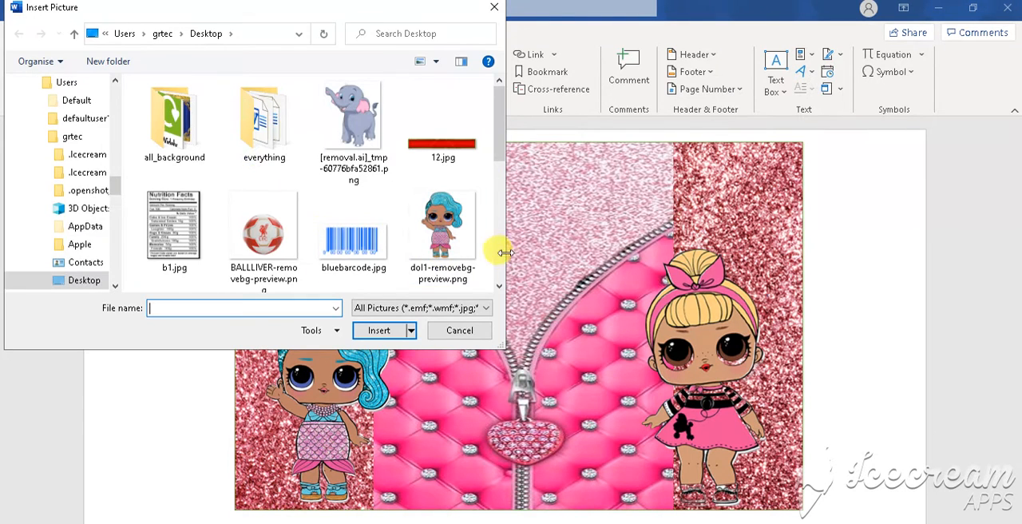
scroll(503, 260, down, 2)
scroll(503, 259, down, 4)
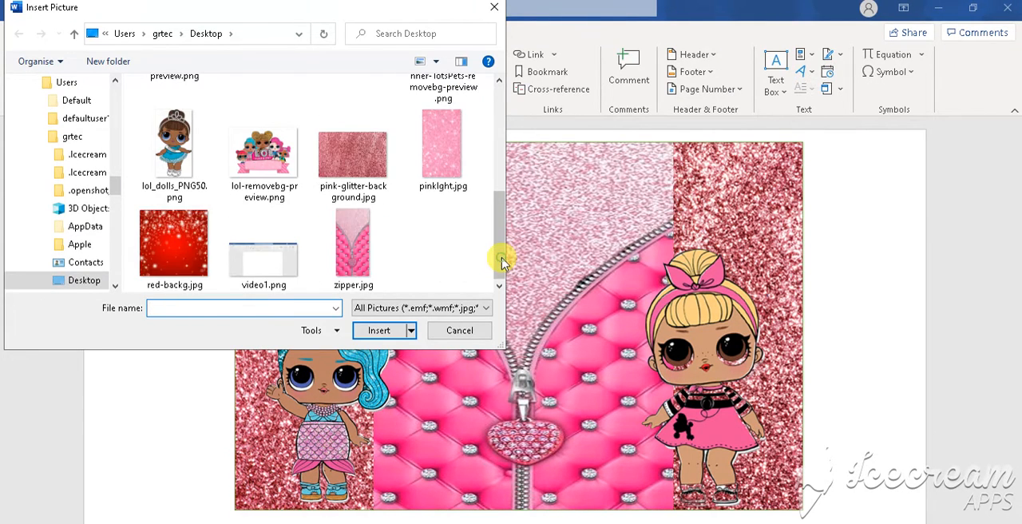
click(281, 172)
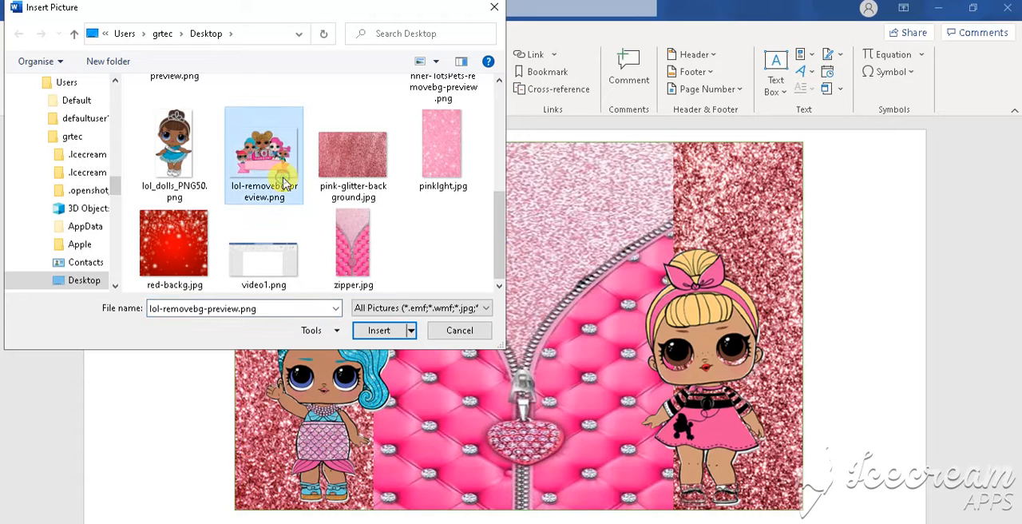
key(ctrl+v)
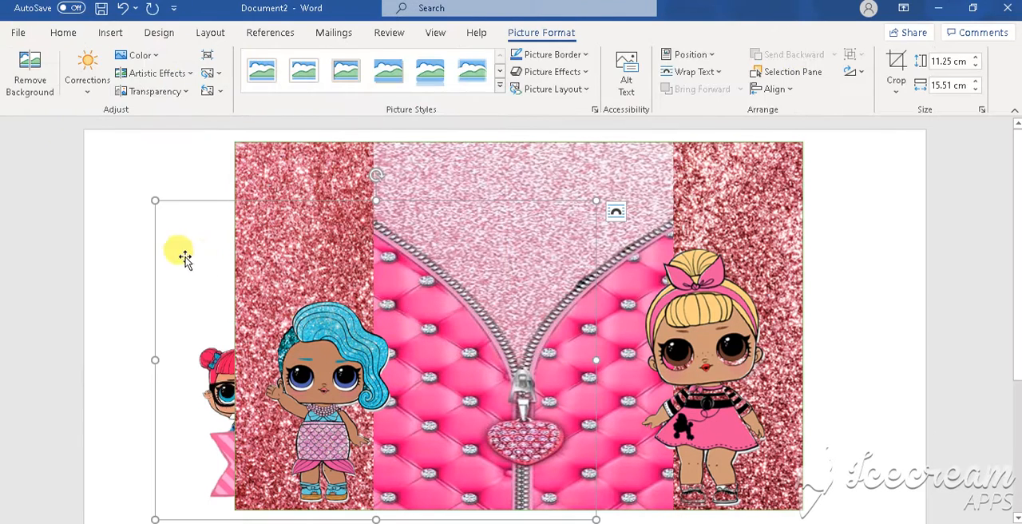
- Set the L.O.L. Surprise picture's text wrapping to In Front of Text and move it over the upper part of the zipper picture
click(704, 73)
click(719, 221)
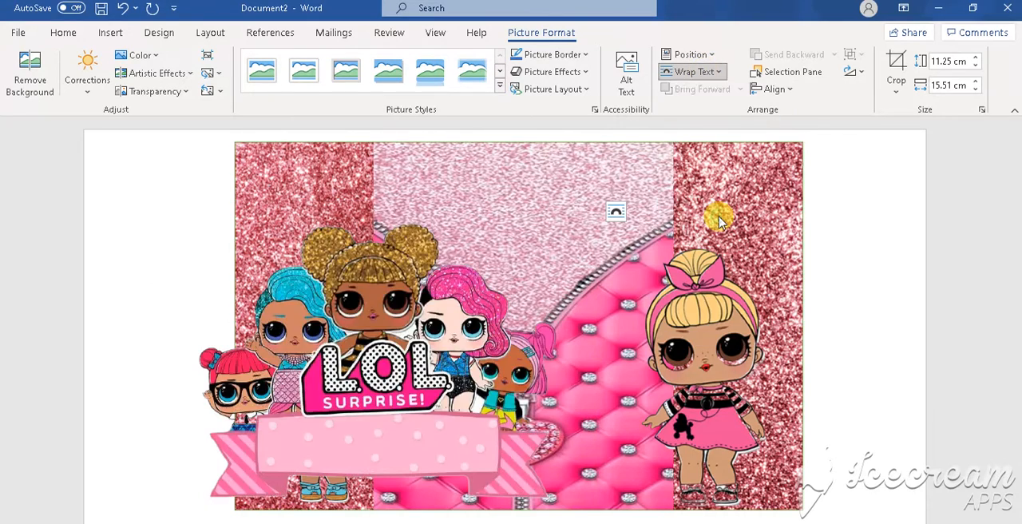
drag(356, 359, 497, 234)
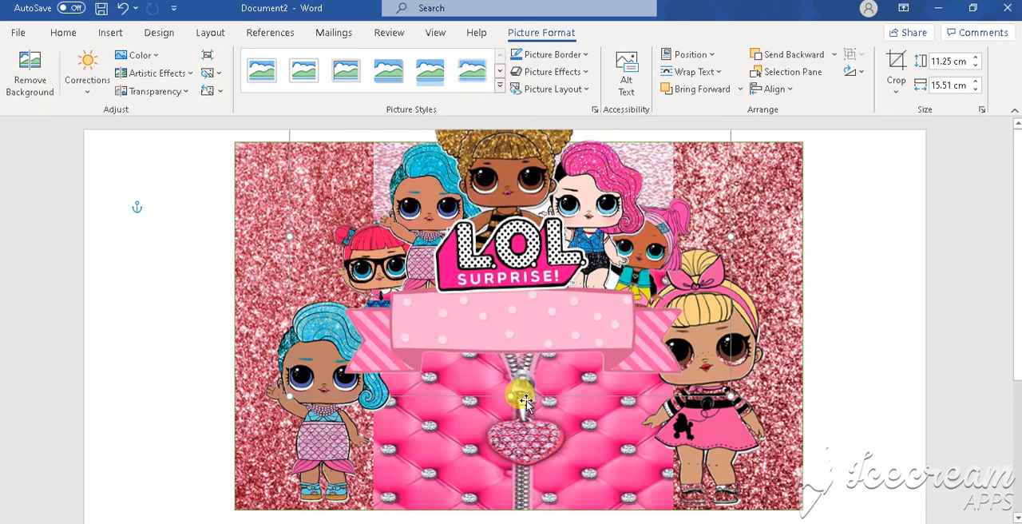
- Reduce the L.O.L. Surprise picture's height and shrink it to about 11.9 cm wide, centring it over the zipper picture's upper half
drag(507, 397, 498, 325)
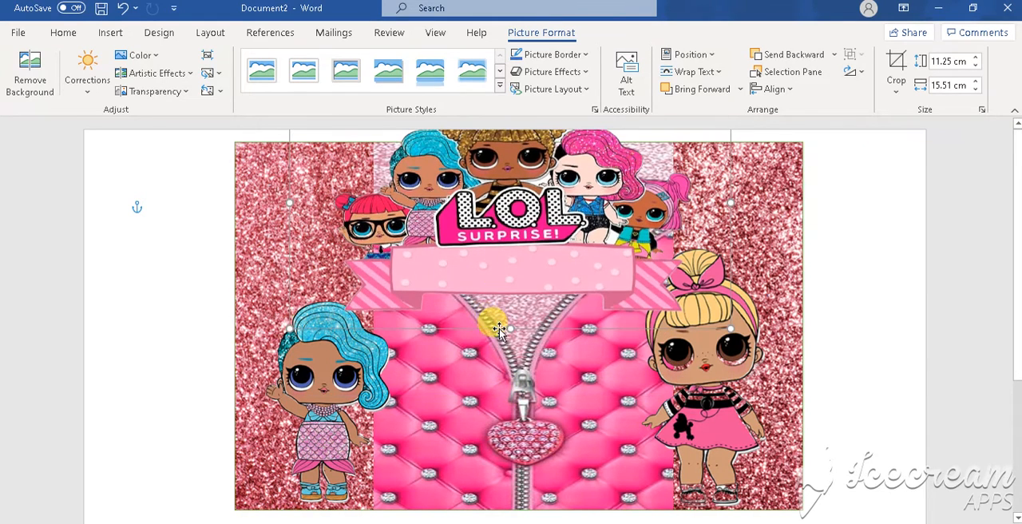
drag(536, 209, 540, 249)
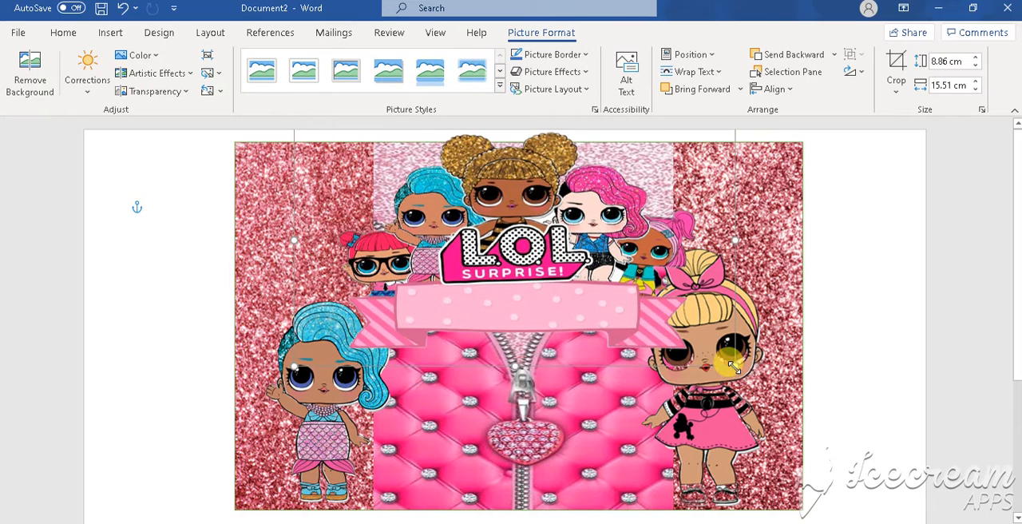
drag(733, 366, 633, 307)
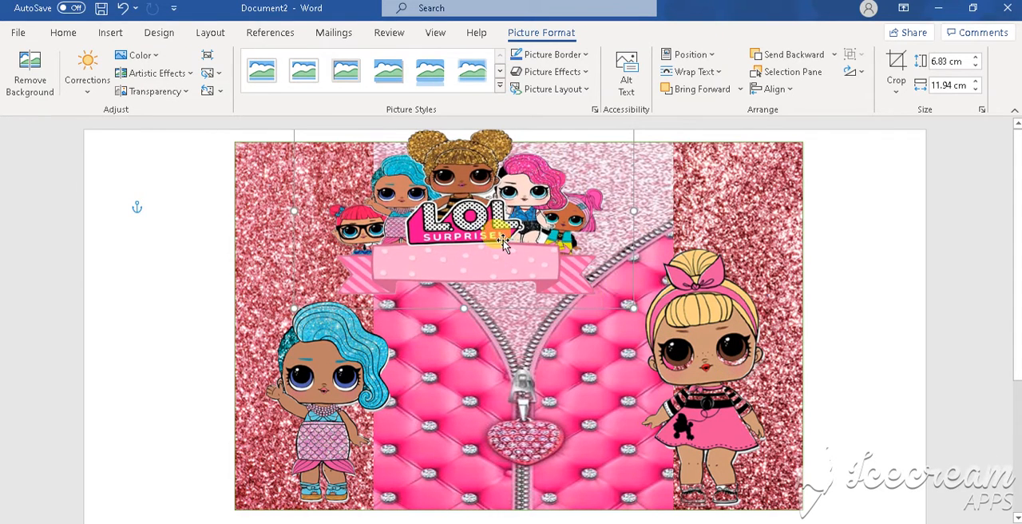
drag(503, 240, 564, 264)
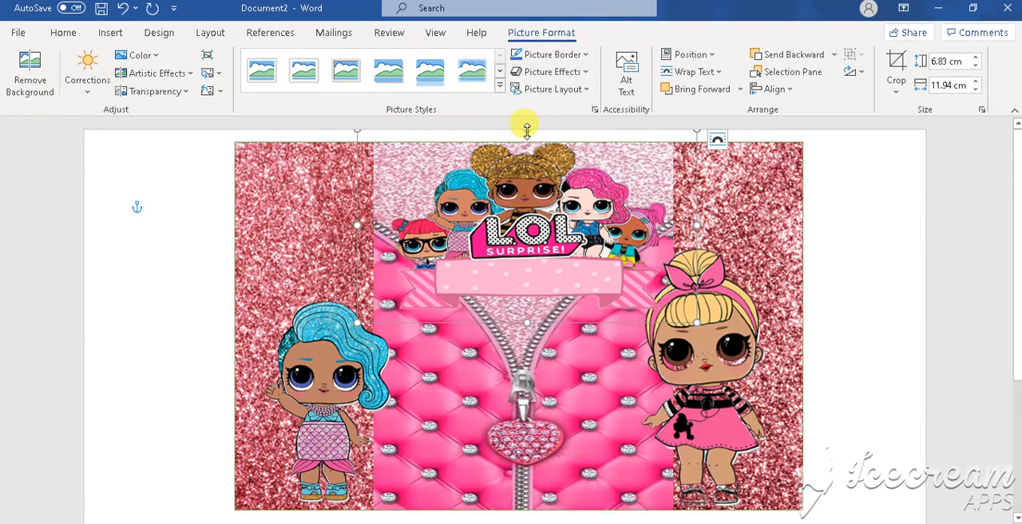
drag(526, 130, 527, 144)
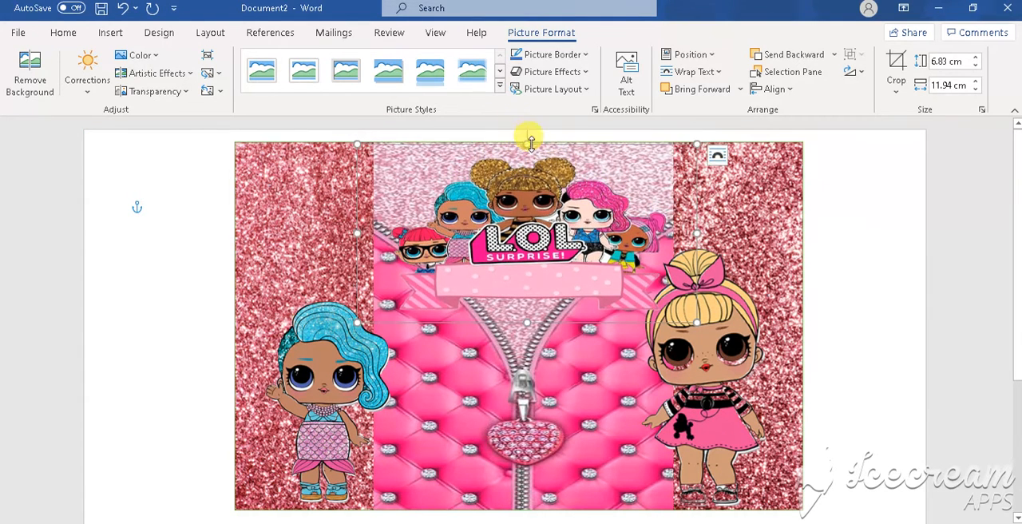
click(573, 351)
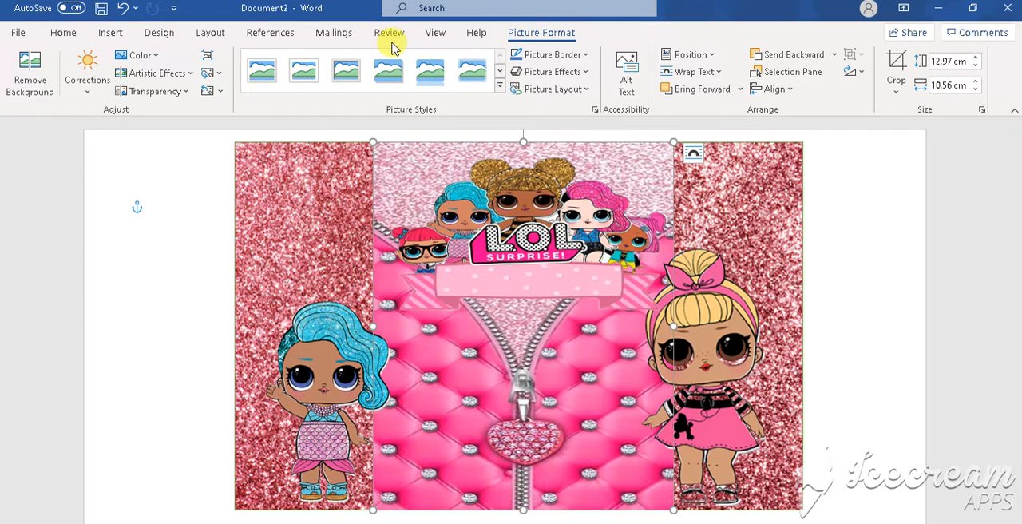
- Insert a plain black WordArt text box and move it over the pink ribbon below the L.O.L. Surprise logo
click(115, 36)
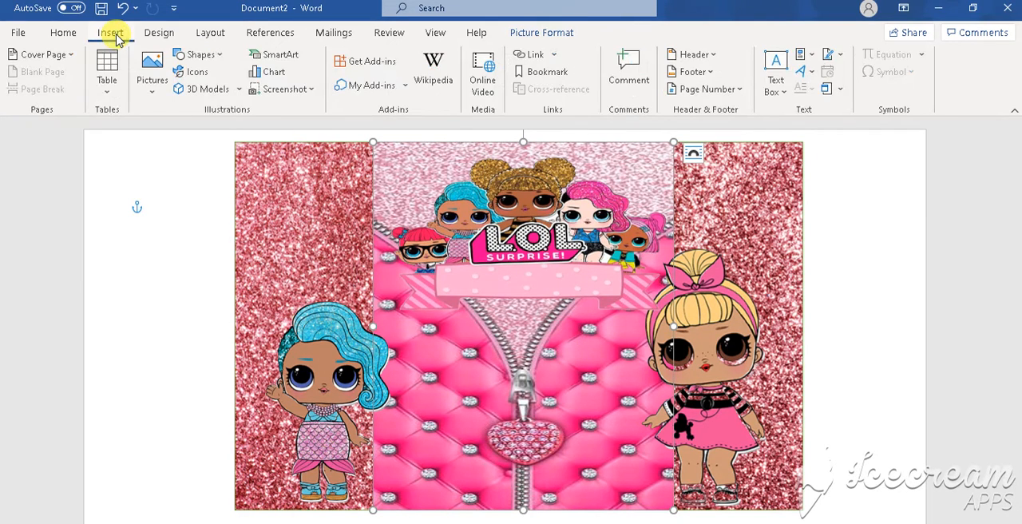
click(546, 39)
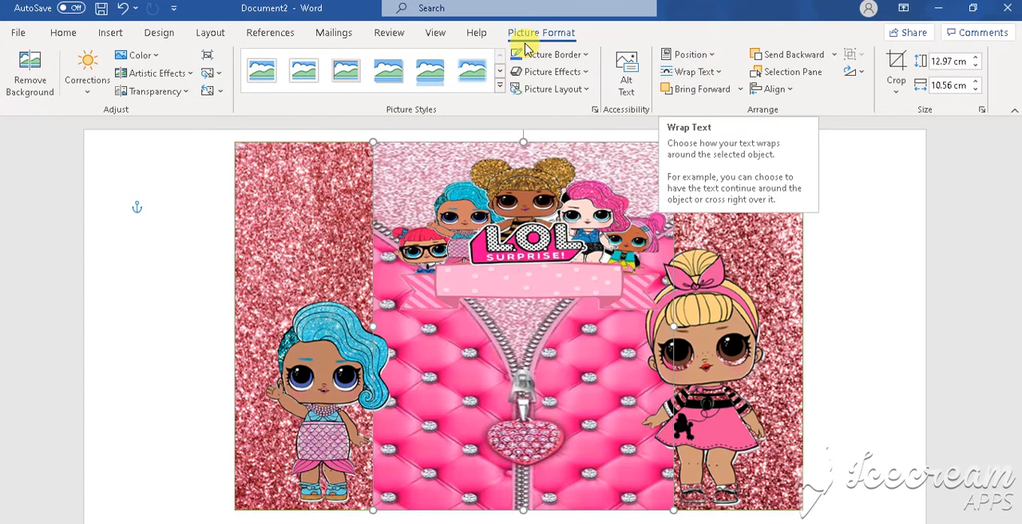
click(112, 33)
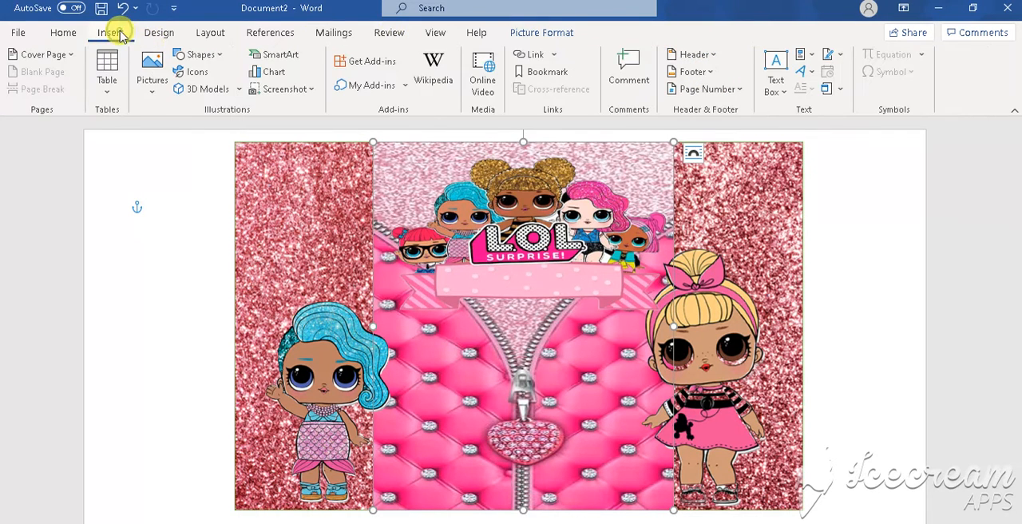
click(806, 74)
click(814, 103)
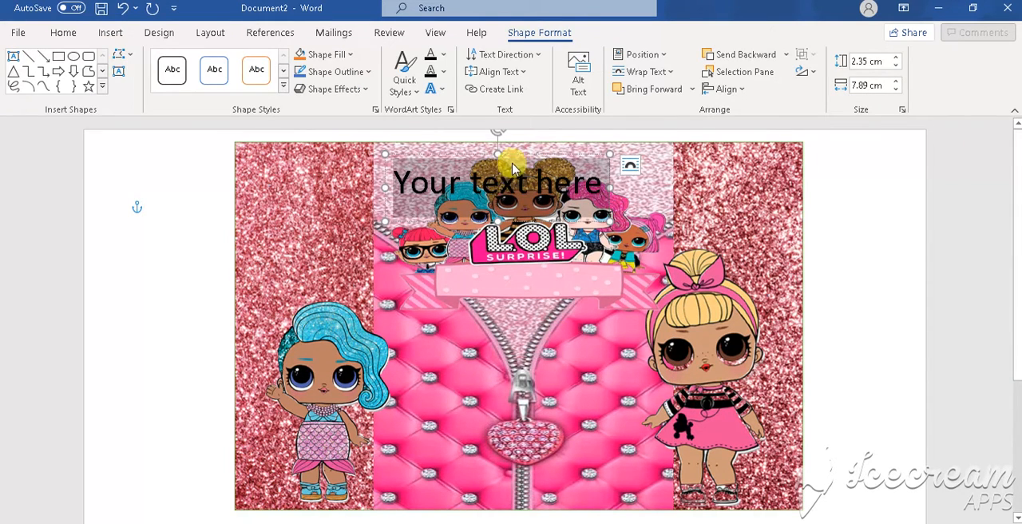
drag(526, 157, 557, 254)
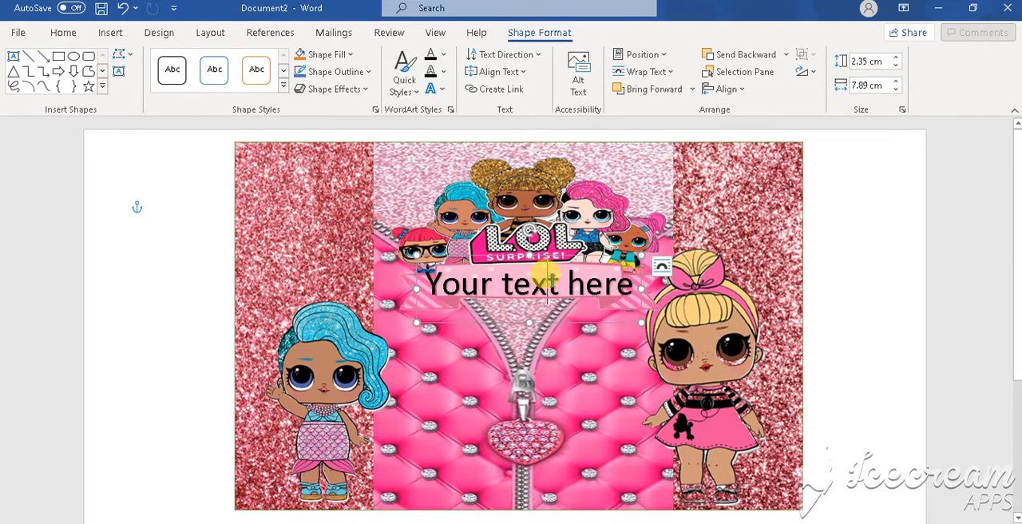
- Replace the WordArt's placeholder text with HAPPY BIRTHDAY
key(BackSpace)
key(BackSpace)
key(BackSpace)
key(BackSpace)
key(BackSpace)
key(BackSpace)
key(BackSpace)
key(BackSpace)
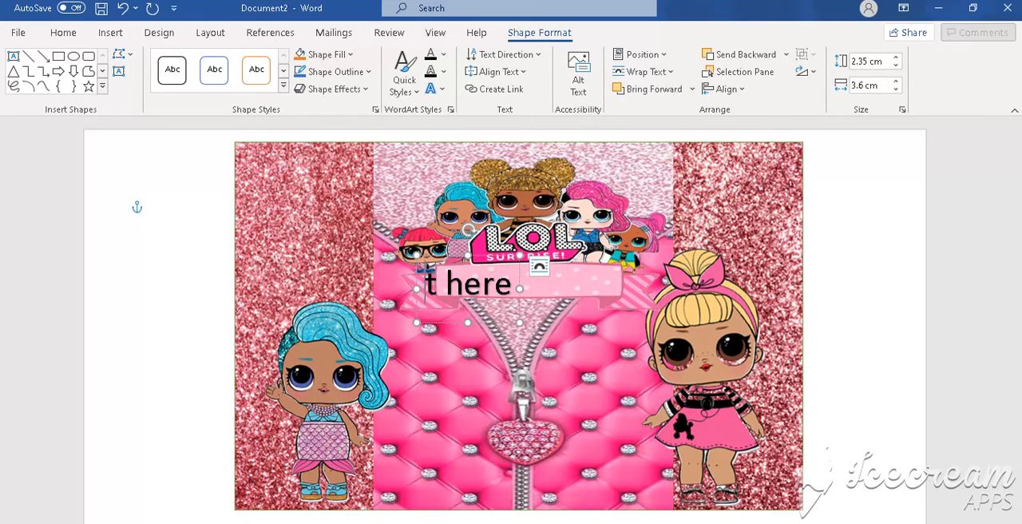
key(Delete)
key(Delete)
key(Delete)
key(Delete)
key(Delete)
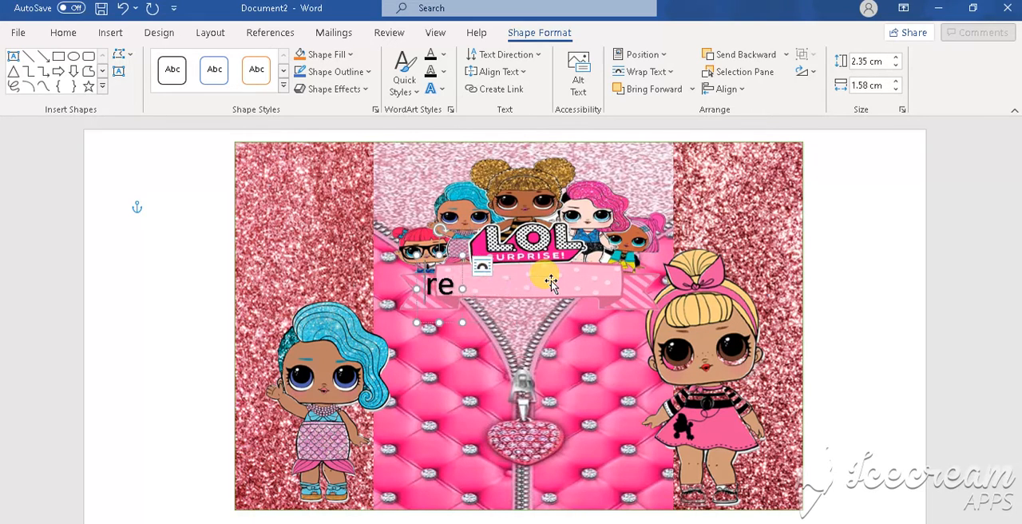
key(Delete)
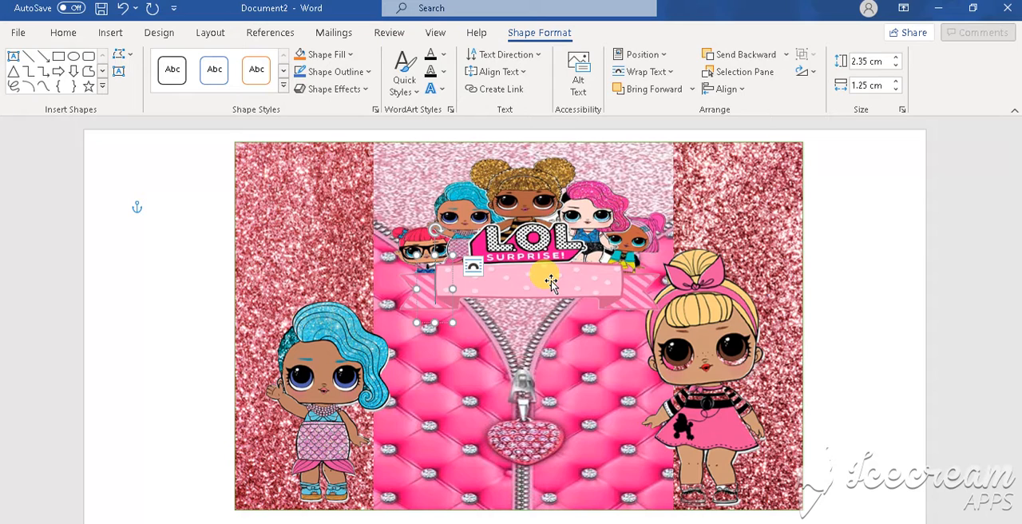
text(HAPP)
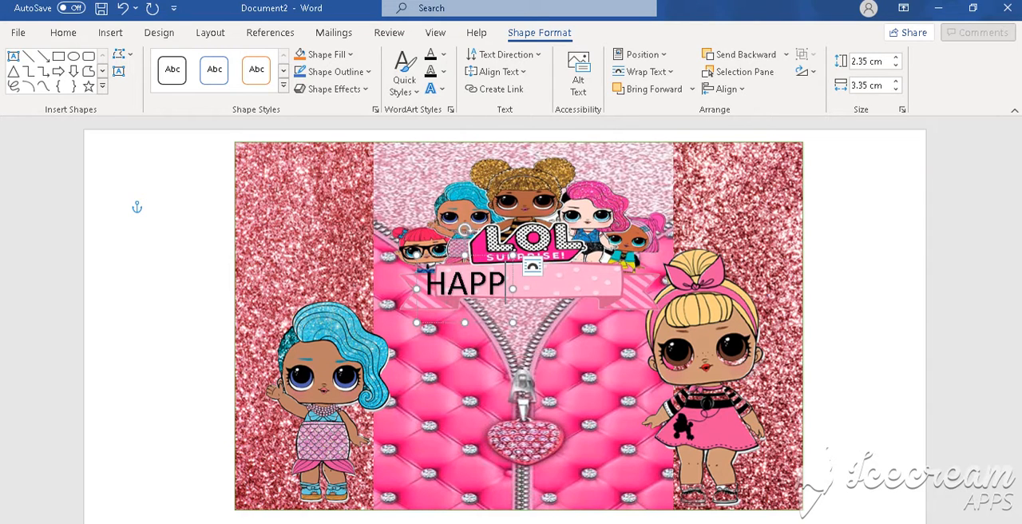
text(Y B)
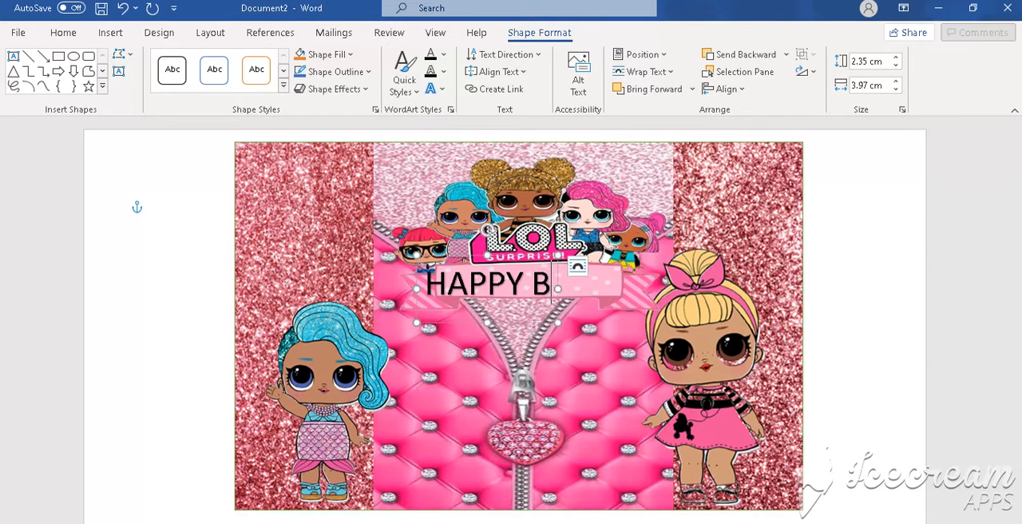
text(IRTHDAY)
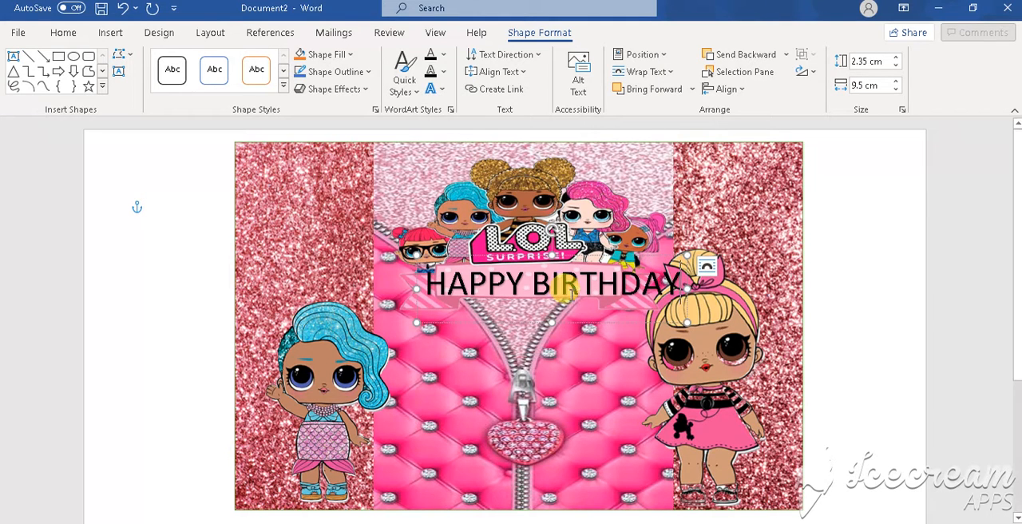
- Set the font of the whole HAPPY BIRTHDAY text to Impact
drag(417, 281, 677, 283)
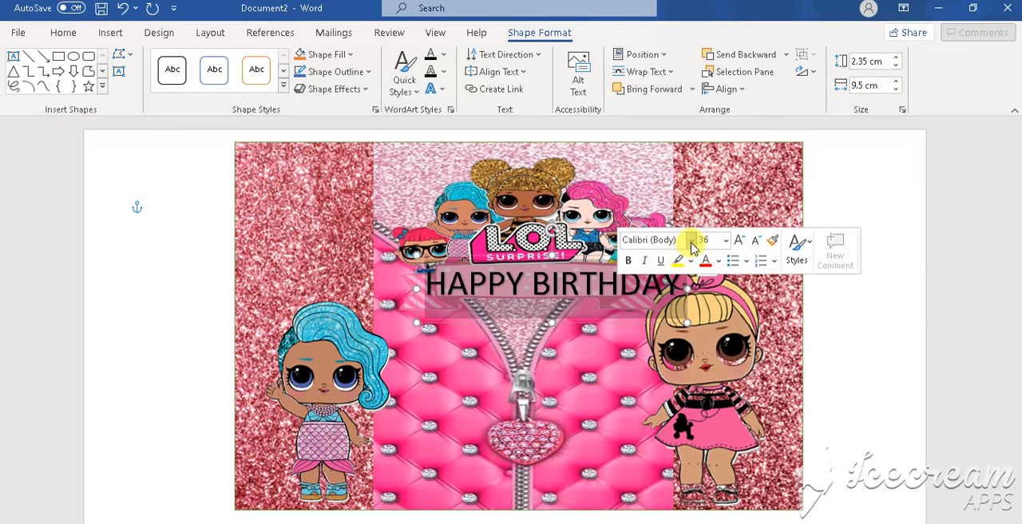
click(691, 241)
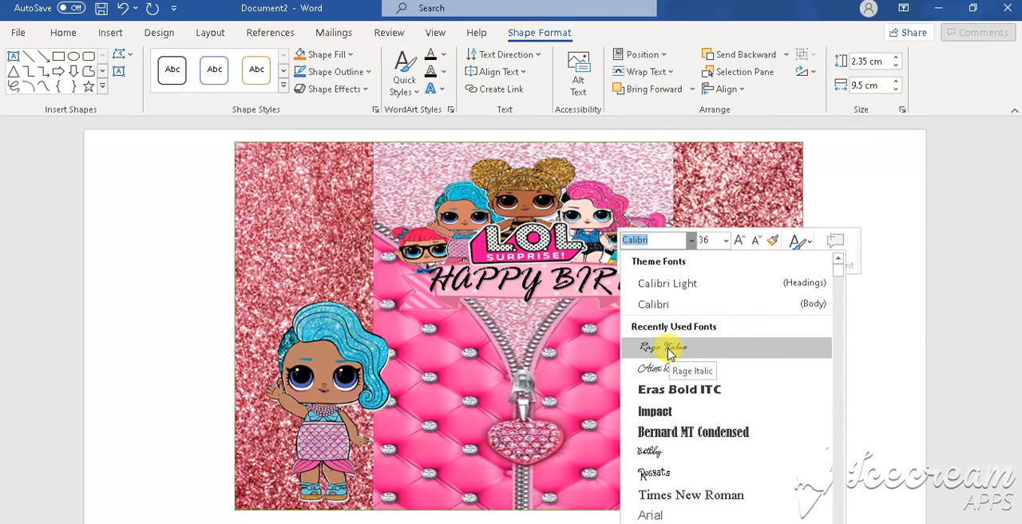
click(663, 410)
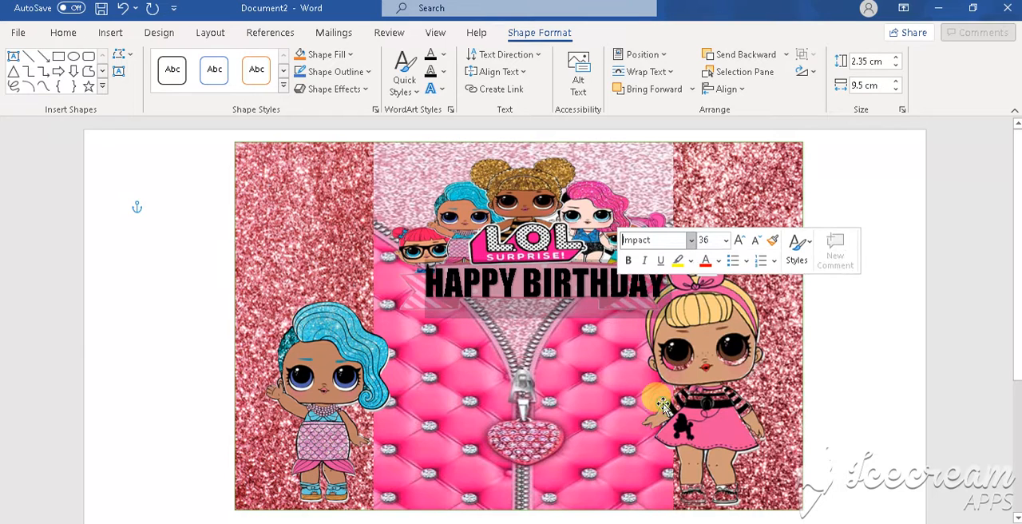
- Open the full color selection for the HAPPY BIRTHDAY text's font color
click(719, 264)
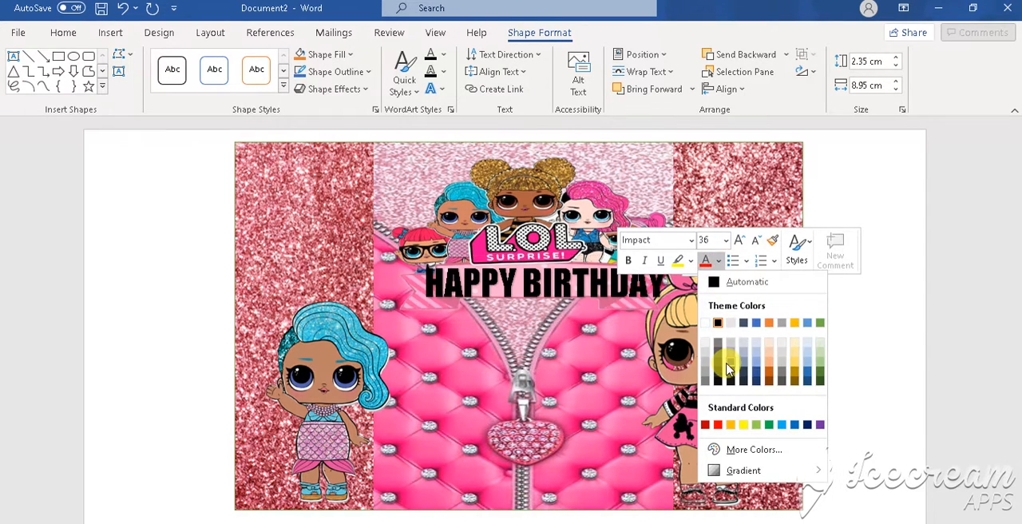
click(739, 453)
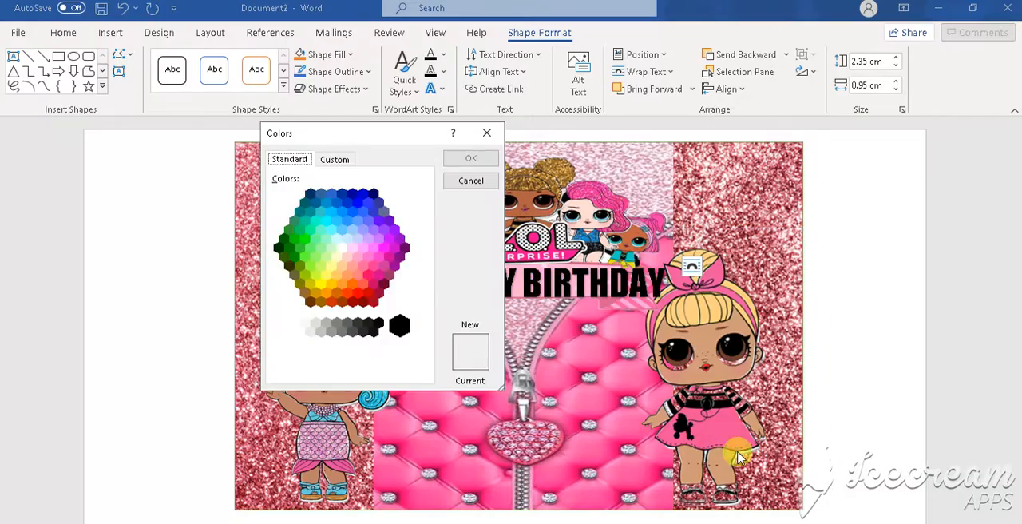